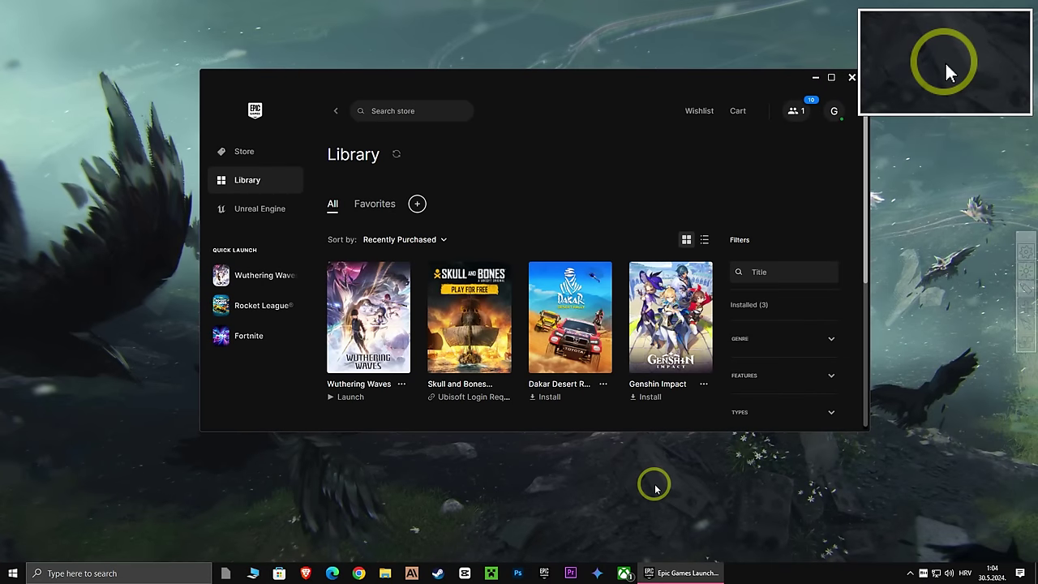
Open the installation folder of Wuthering Waves from its library management options and shrink the folder window.
left_click(402, 383)
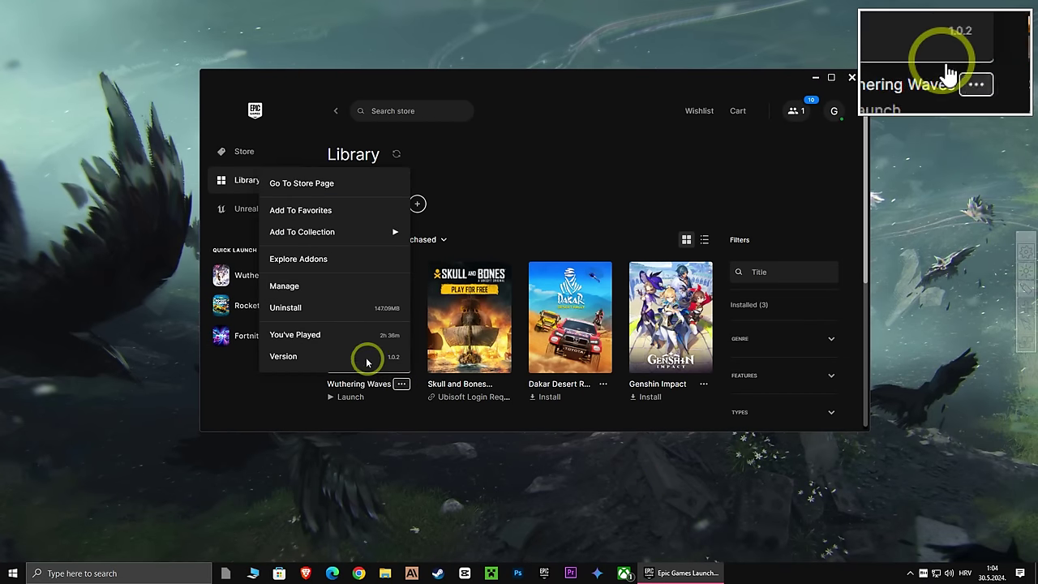
left_click(286, 287)
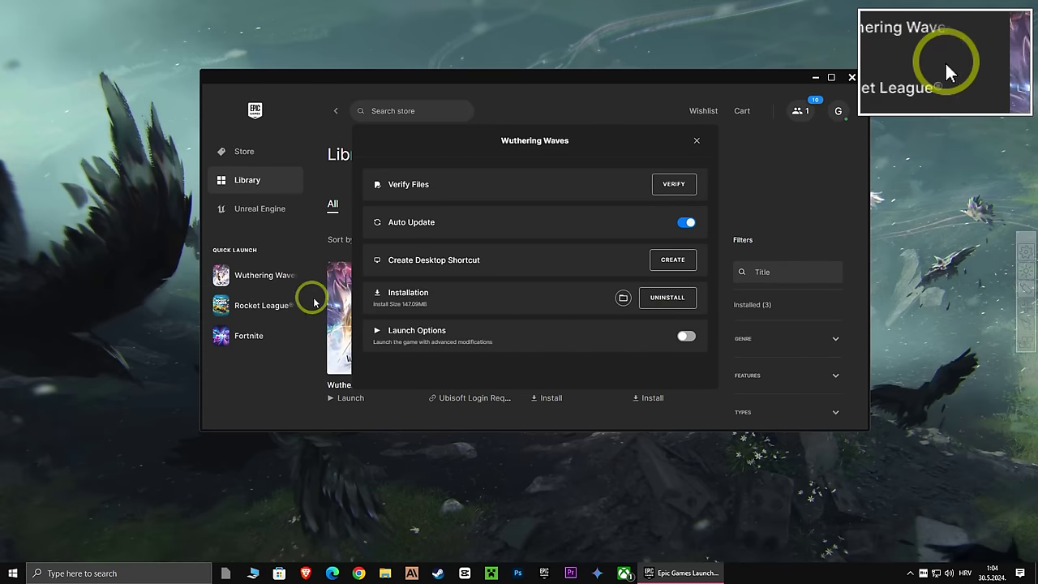
left_click(623, 299)
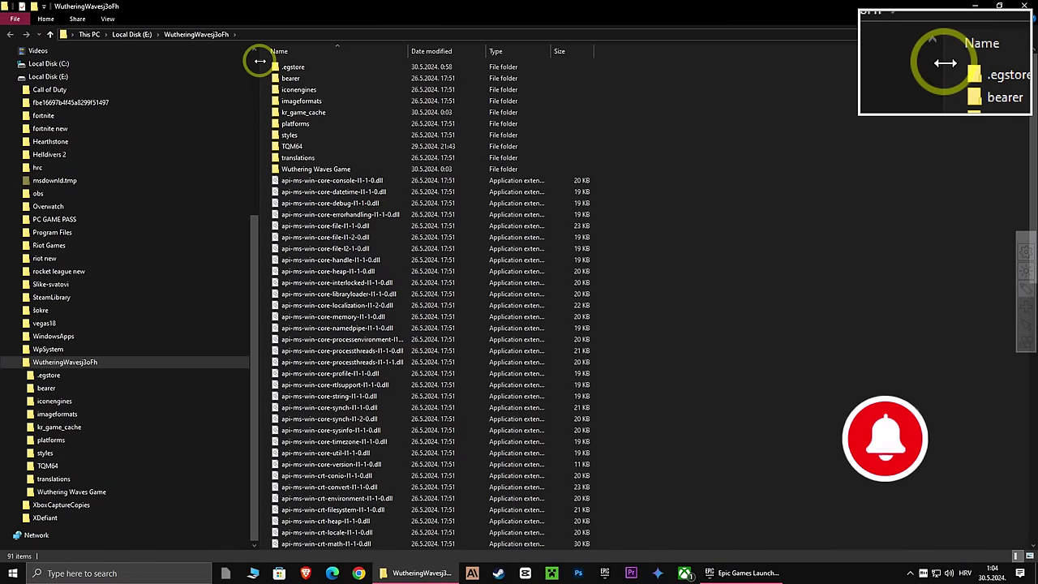
left_click_drag(257, 58, 3, 70)
left_click_drag(267, 8, 471, 23)
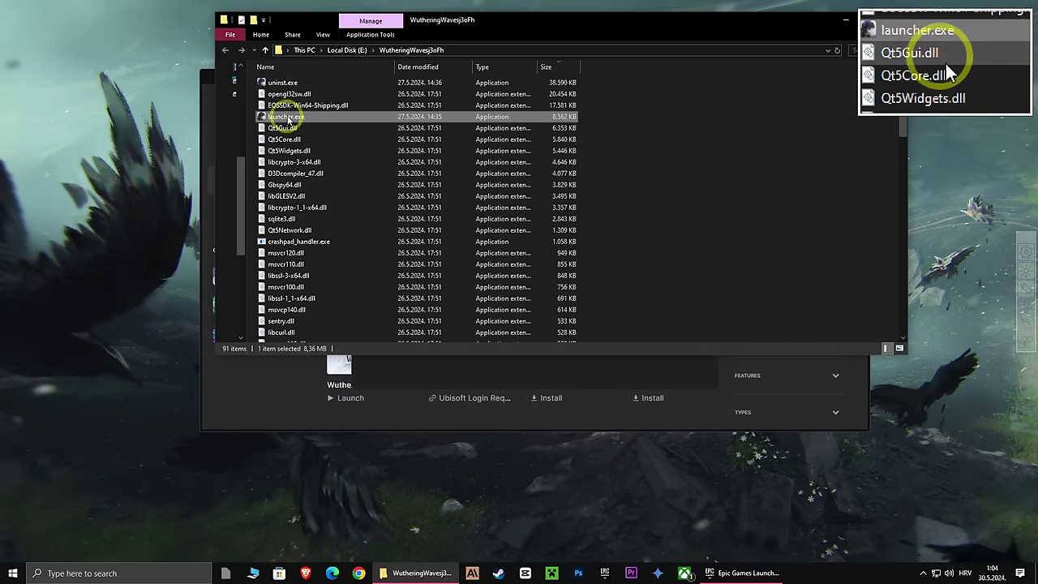
Sort the installation folder by name and open the Wuthering Waves Game subfolder.
left_click(266, 68)
scroll(498, 93, "up", 10)
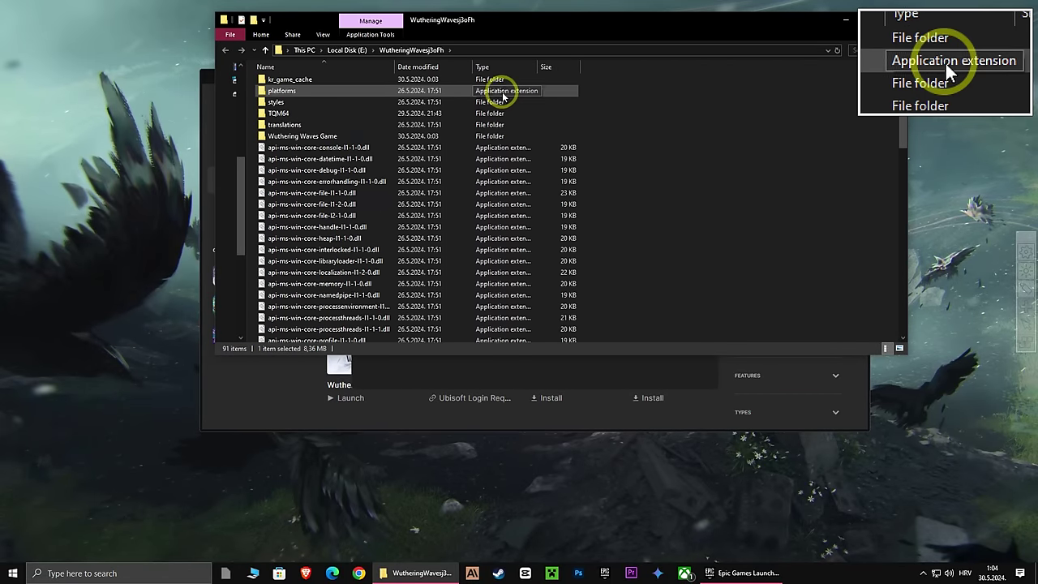
left_click(295, 186)
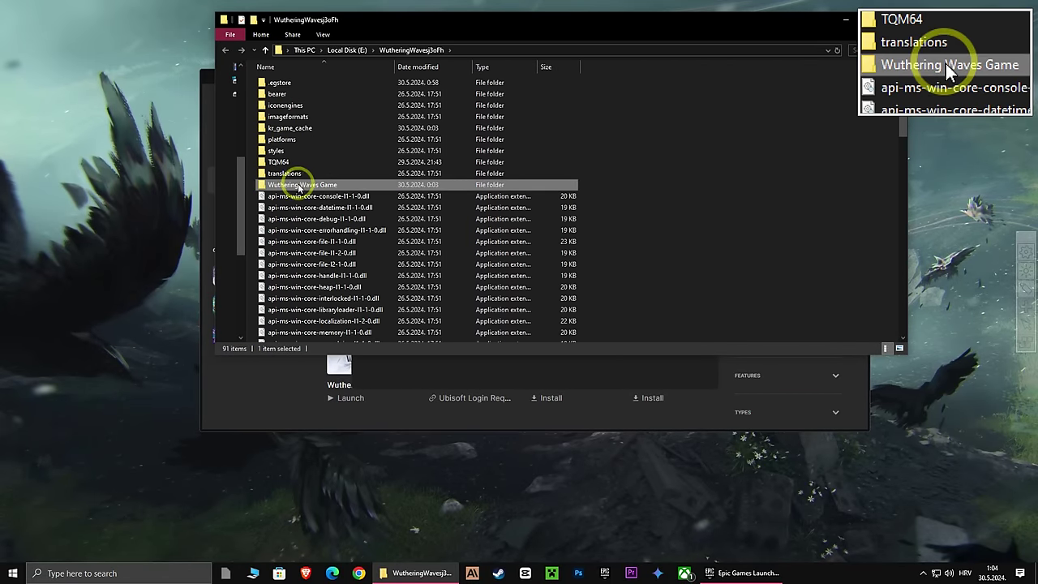
double_click(295, 186)
Disable fullscreen optimizations for all users in the compatibility properties of Wuthering Waves.exe.
left_click(274, 129)
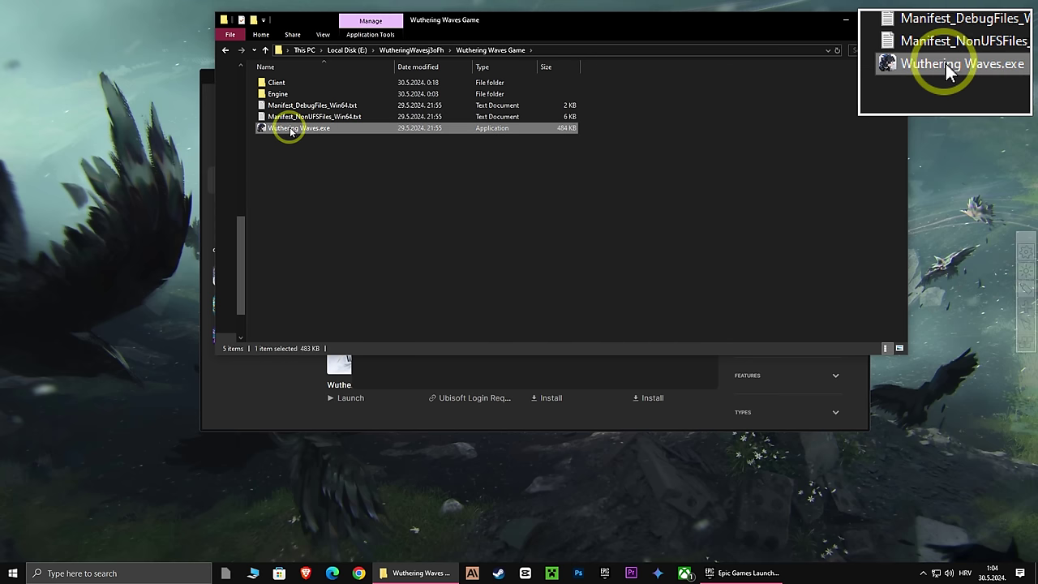
right_click(276, 129)
left_click(128, 389)
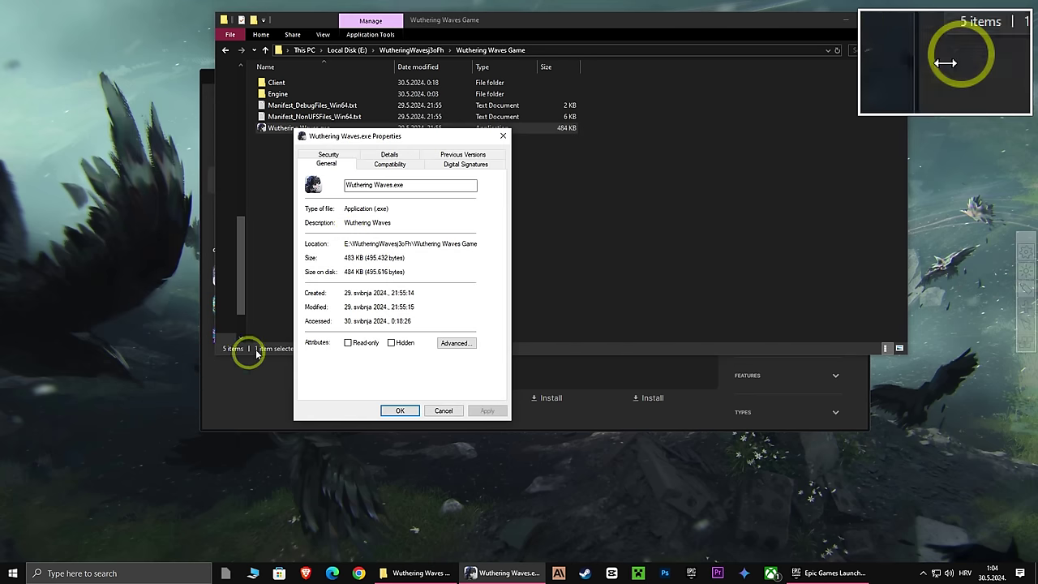
left_click(389, 164)
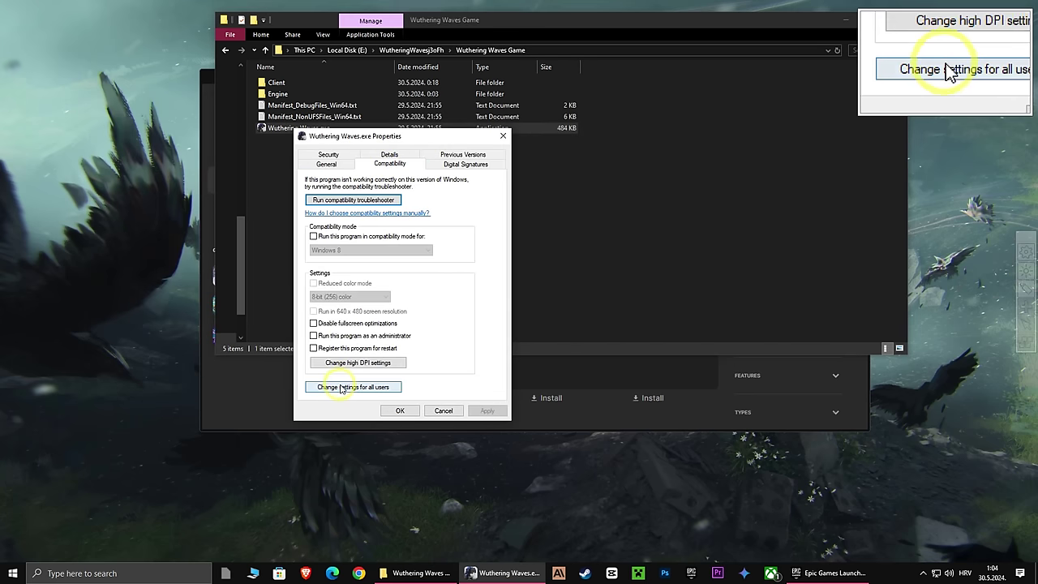
left_click(341, 388)
left_click(332, 344)
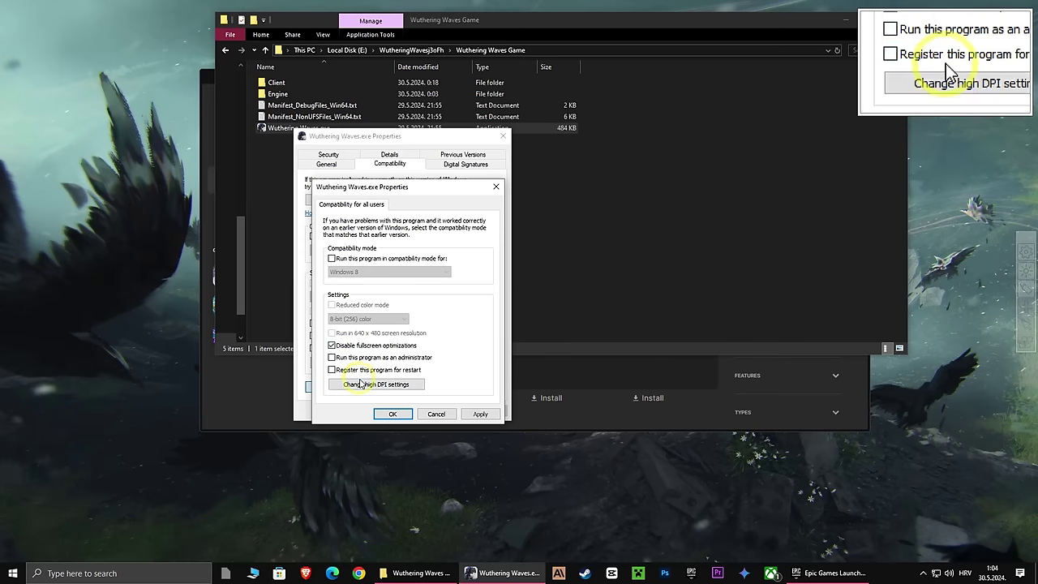
Override the high DPI scaling behavior of Wuthering Waves.exe with scaling performed by Application, and apply the properties.
left_click(361, 385)
left_click(363, 395)
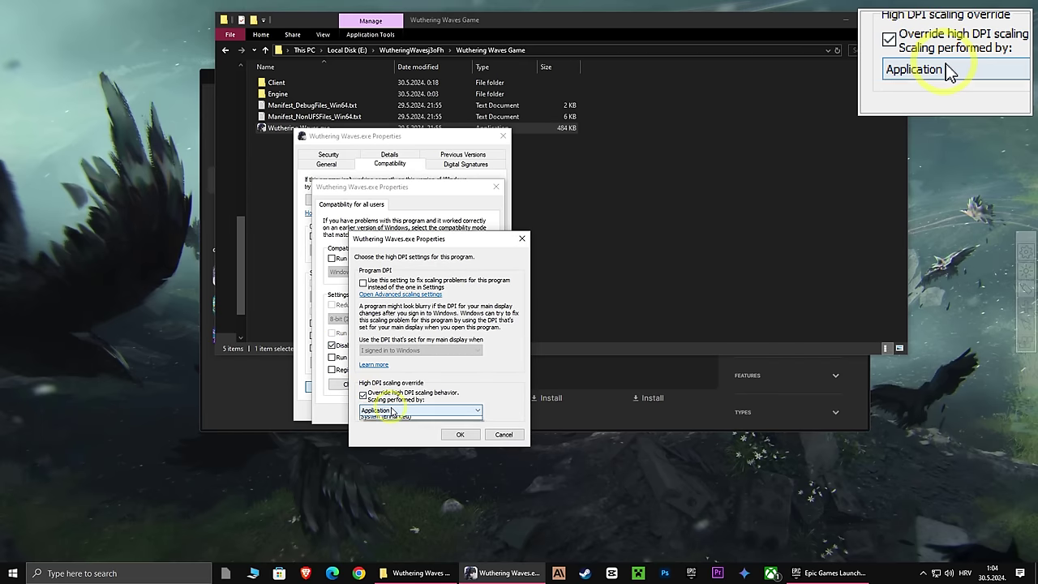
left_click(391, 411)
left_click(392, 421)
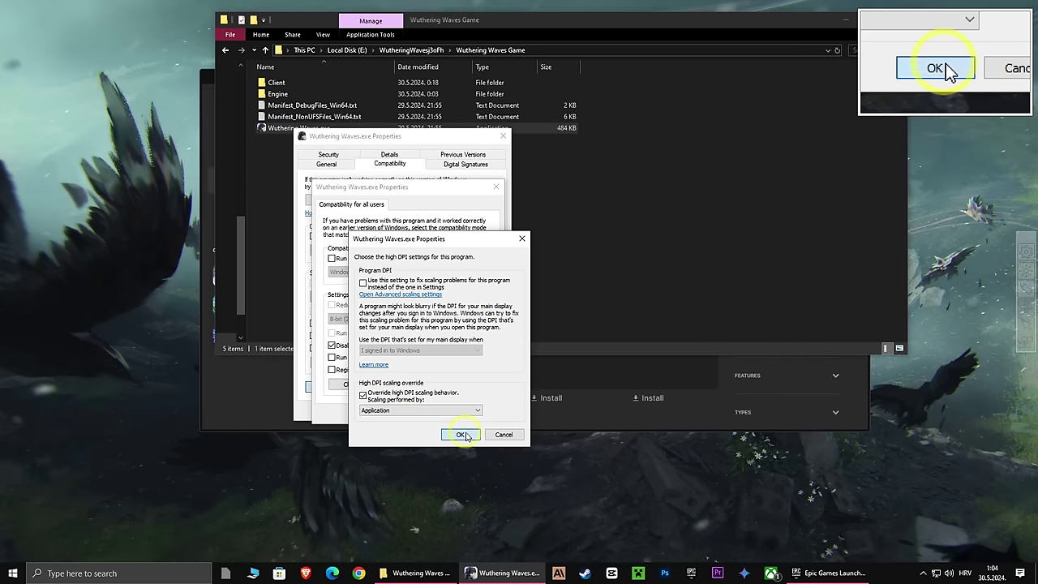
left_click(469, 435)
left_click(479, 414)
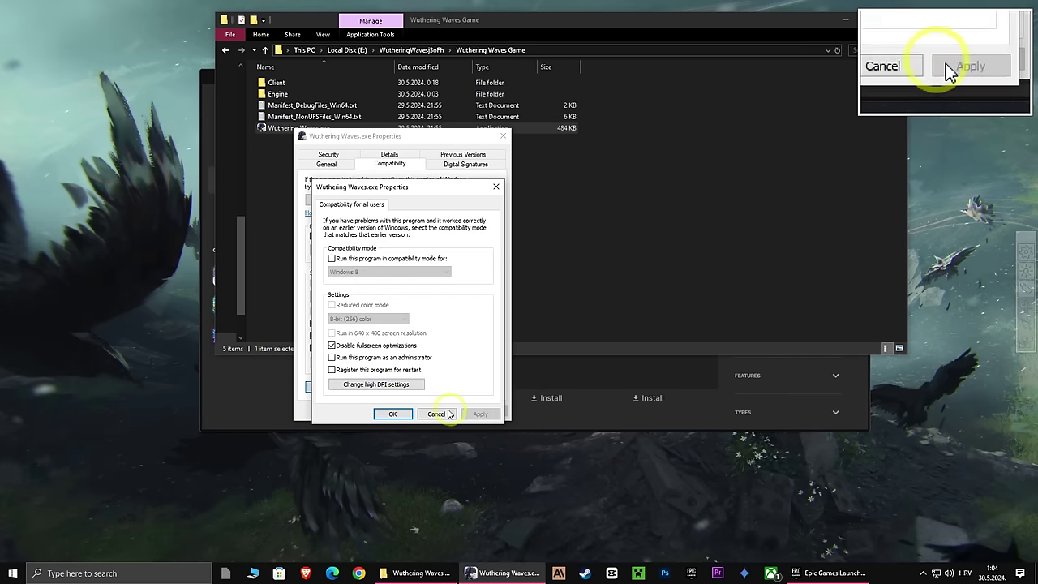
left_click(396, 414)
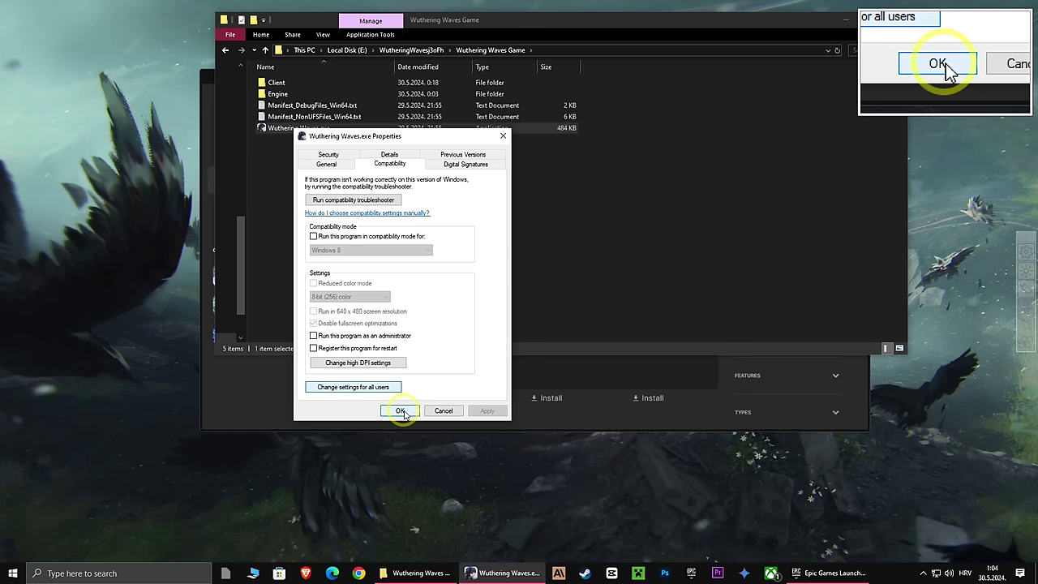
left_click(400, 410)
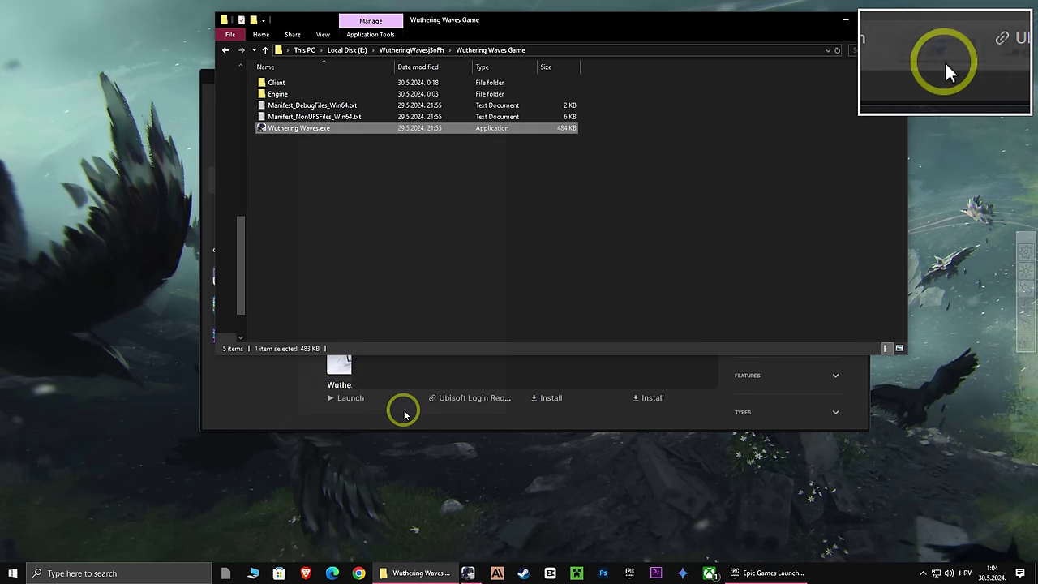
Open the Client\Binaries\Win64 subfolder of the game folder.
double_click(278, 83)
double_click(284, 84)
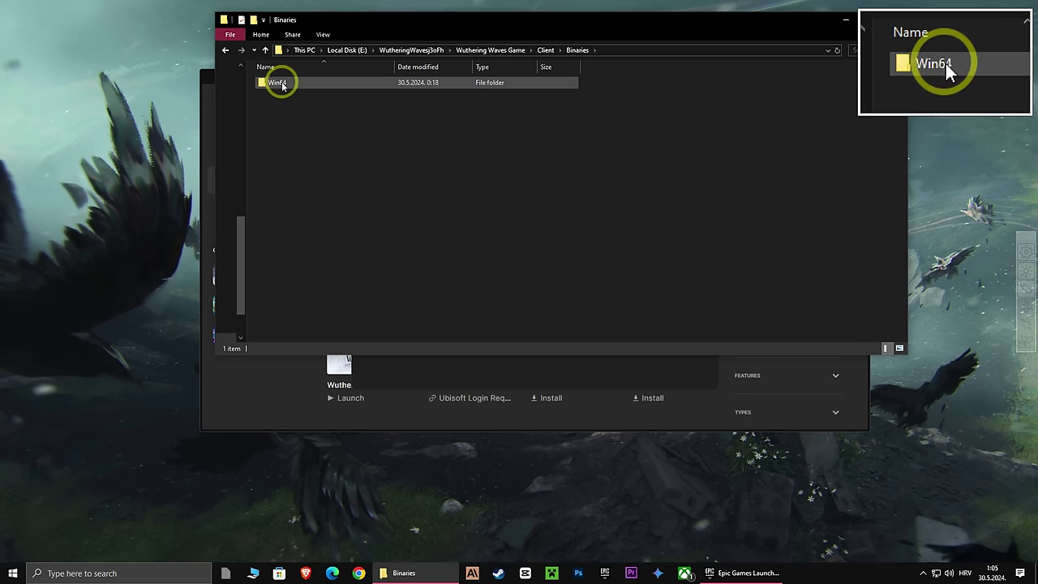
double_click(284, 84)
Disable fullscreen optimizations for all users in the compatibility properties of Client-Win64-Shipping.exe.
left_click(295, 140)
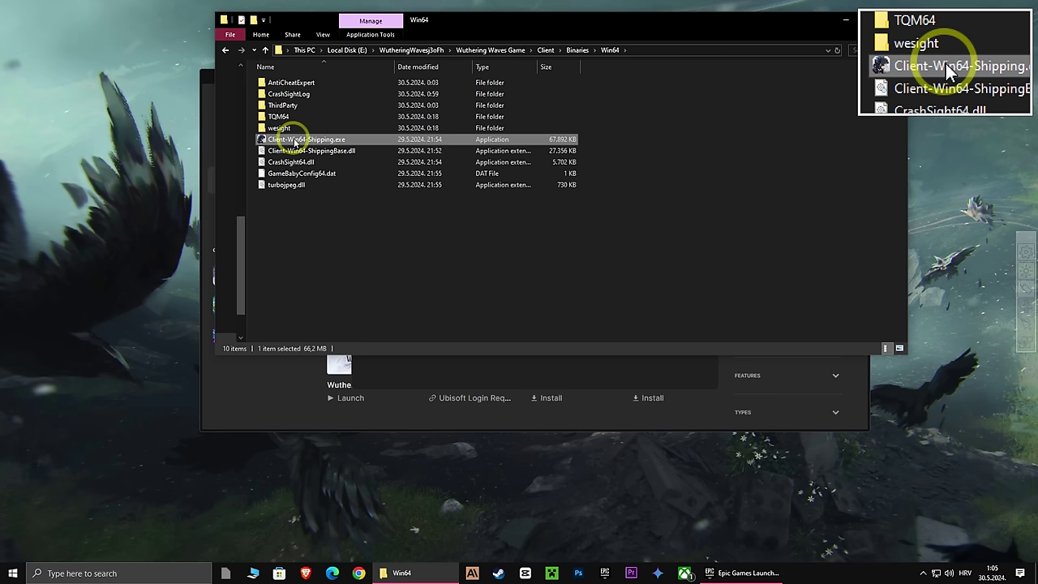
right_click(288, 141)
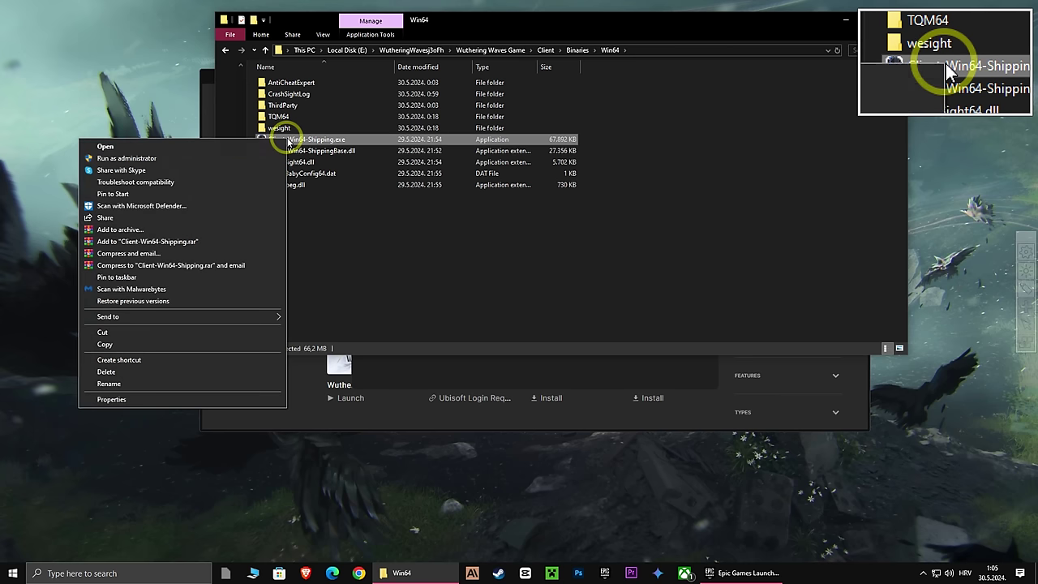
left_click(135, 396)
left_click(387, 175)
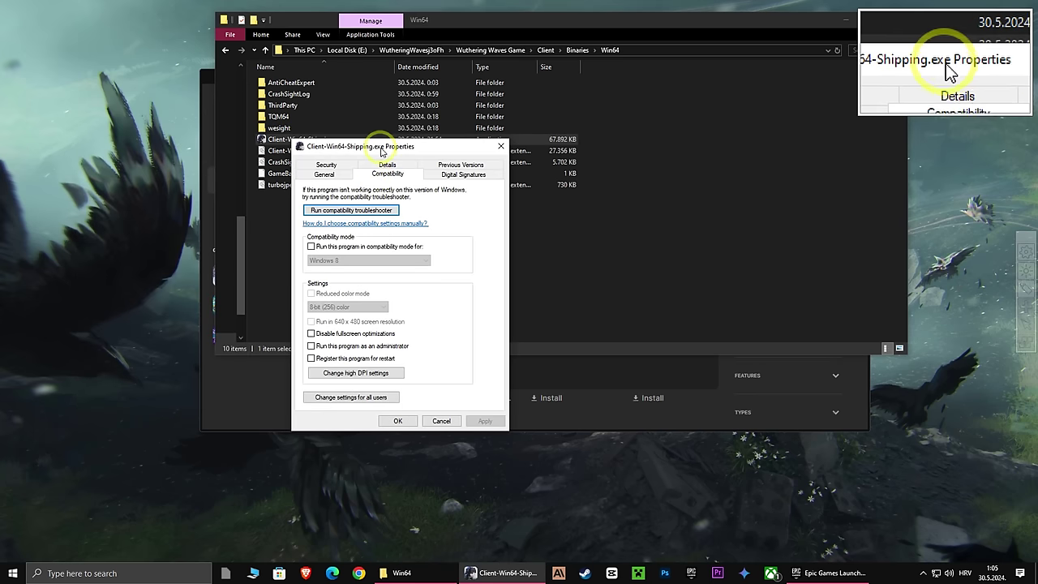
left_click_drag(385, 146, 450, 97)
left_click(411, 348)
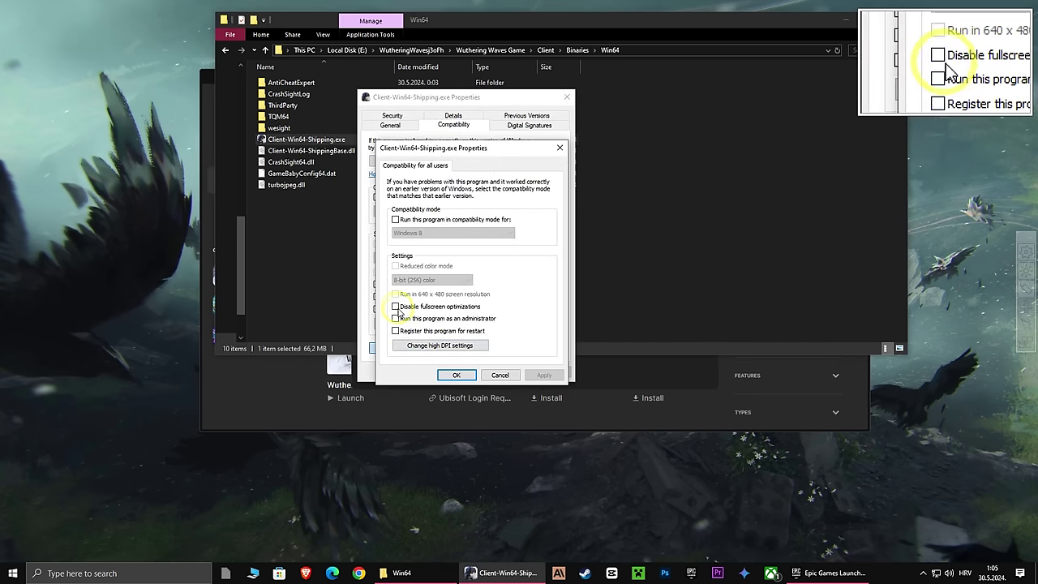
left_click(395, 307)
Override the high DPI scaling behavior of Client-Win64-Shipping.exe with scaling performed by Application, and apply the properties.
left_click(440, 345)
left_click(427, 356)
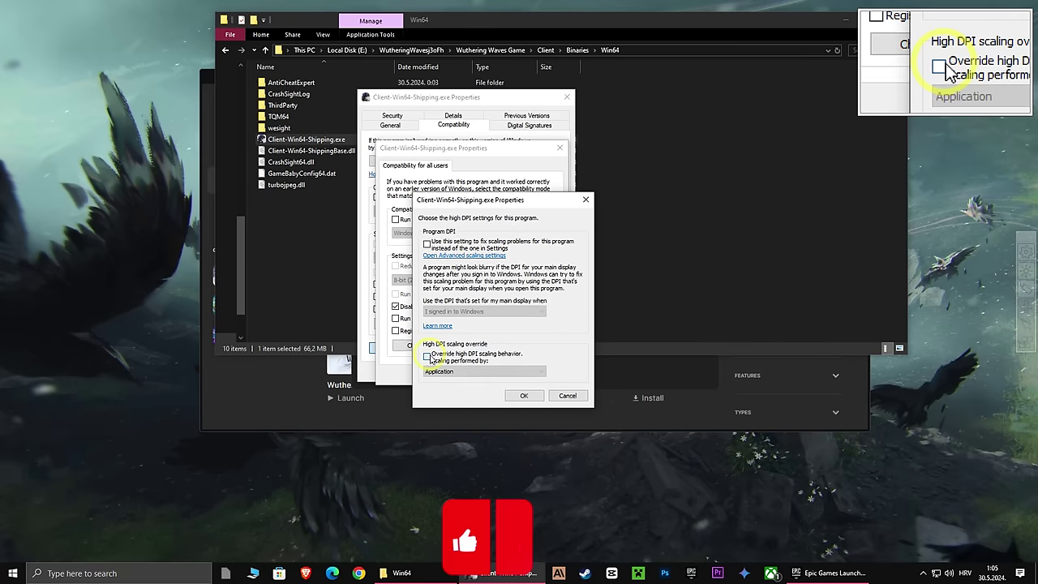
left_click(523, 395)
left_click(543, 374)
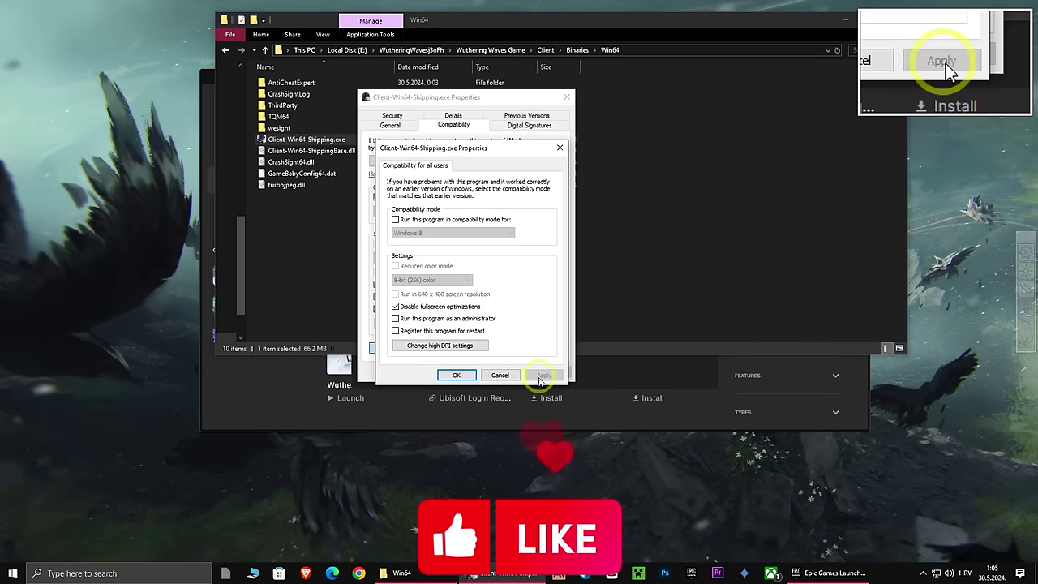
left_click(459, 376)
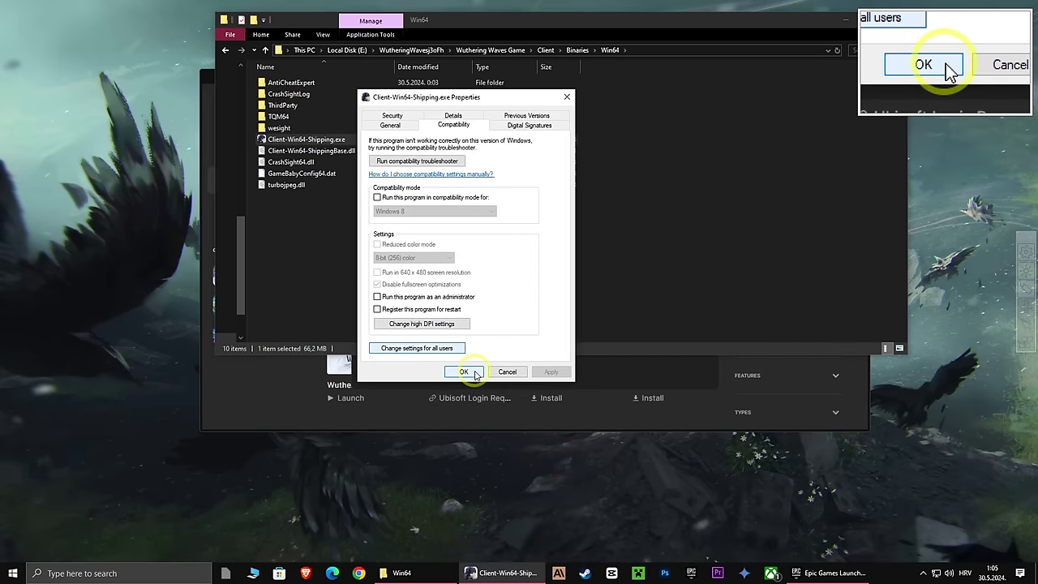
left_click(473, 372)
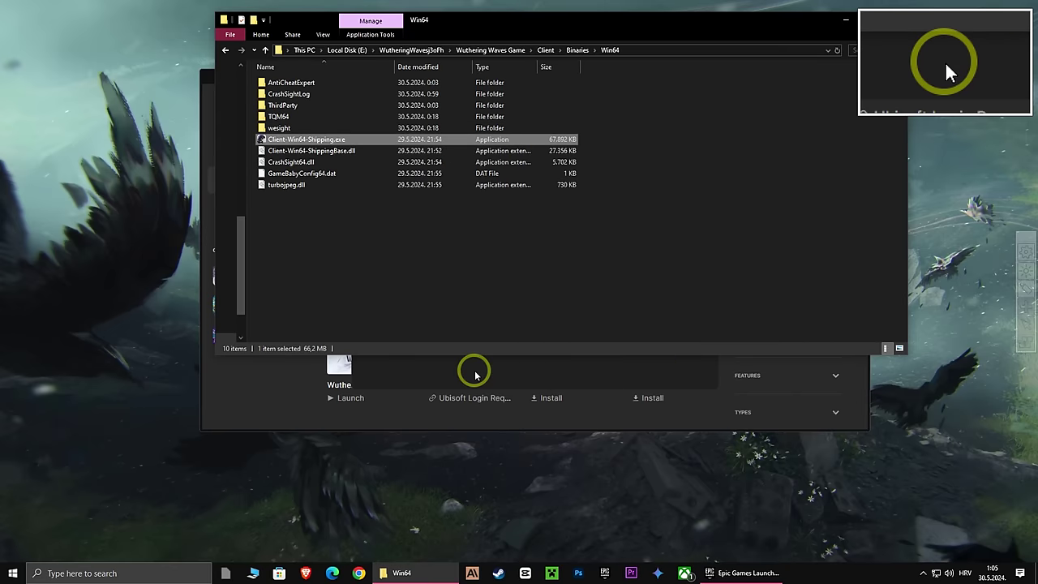
Copy the full path of the Win64 folder.
left_click(641, 53)
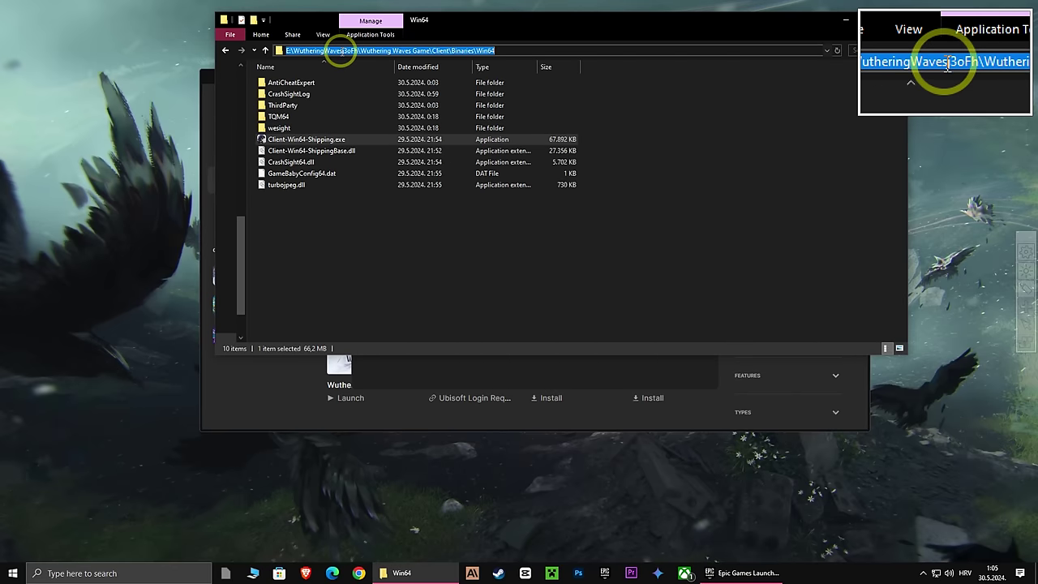
right_click(341, 50)
left_click(216, 77)
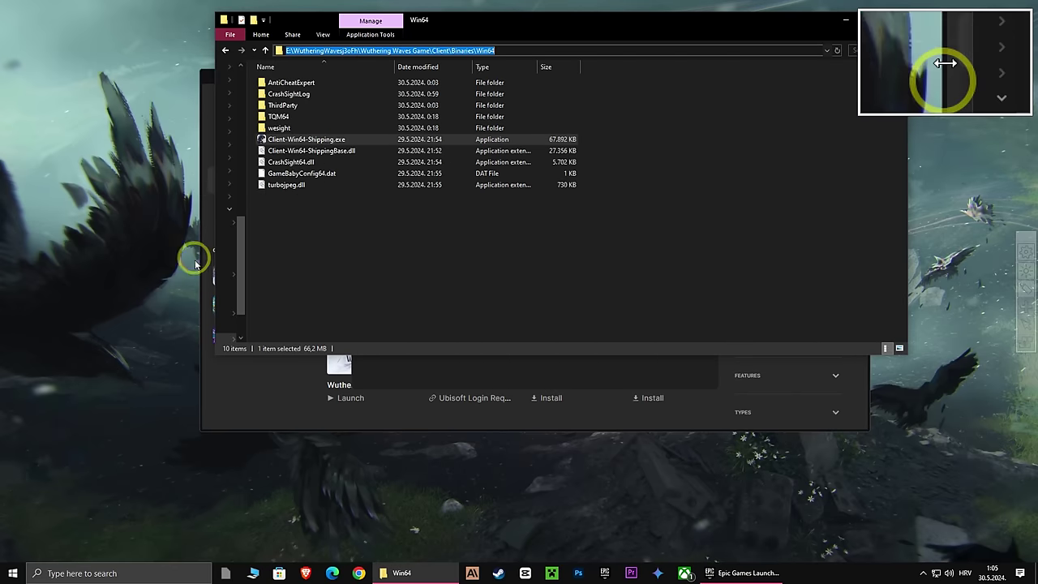
Search Windows for "graphics settings", open that page and leave hardware-accelerated GPU scheduling switched on.
left_click(89, 573)
type("grap")
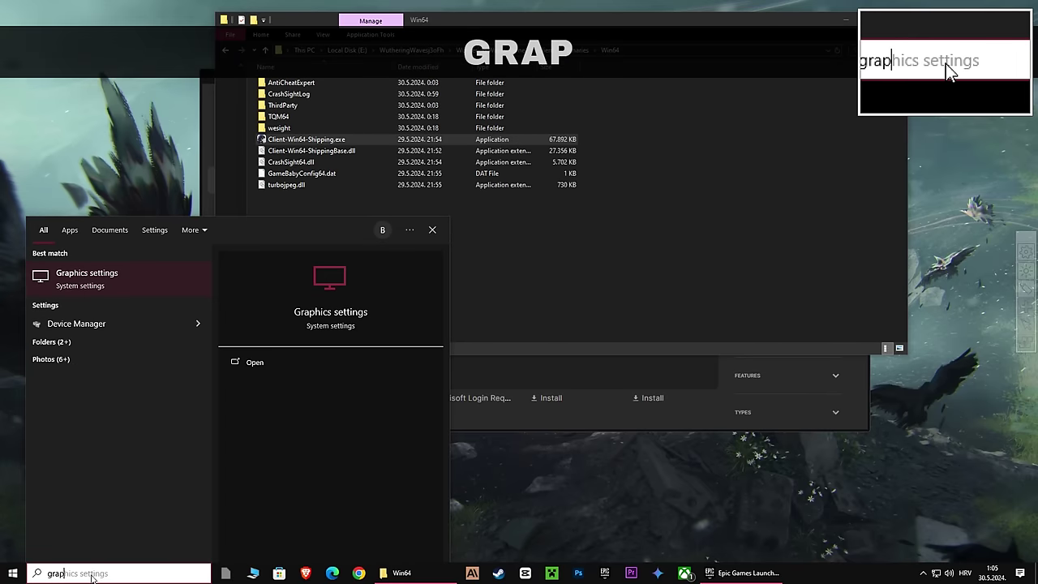
type("hics settings")
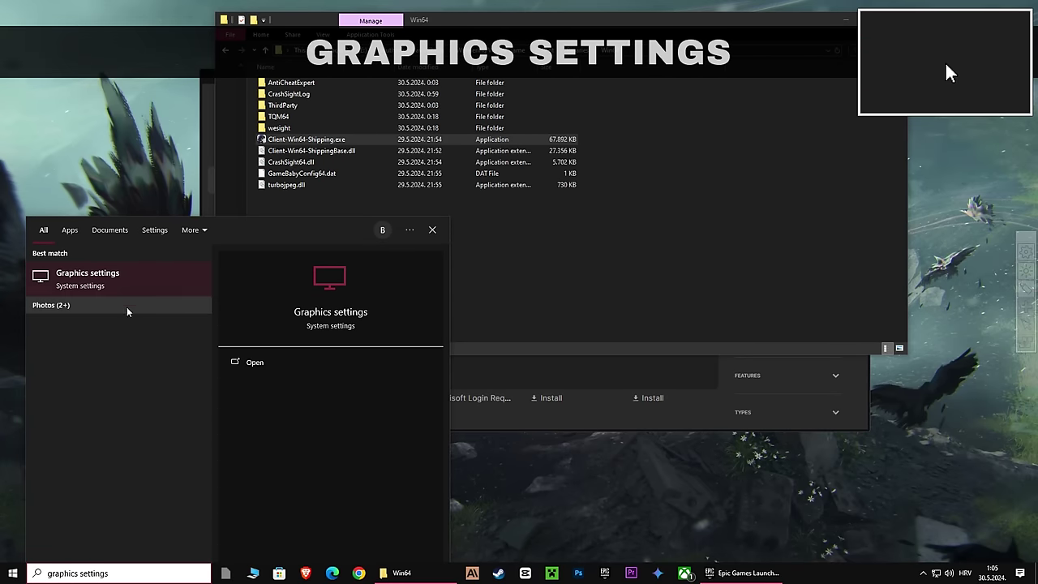
left_click(107, 280)
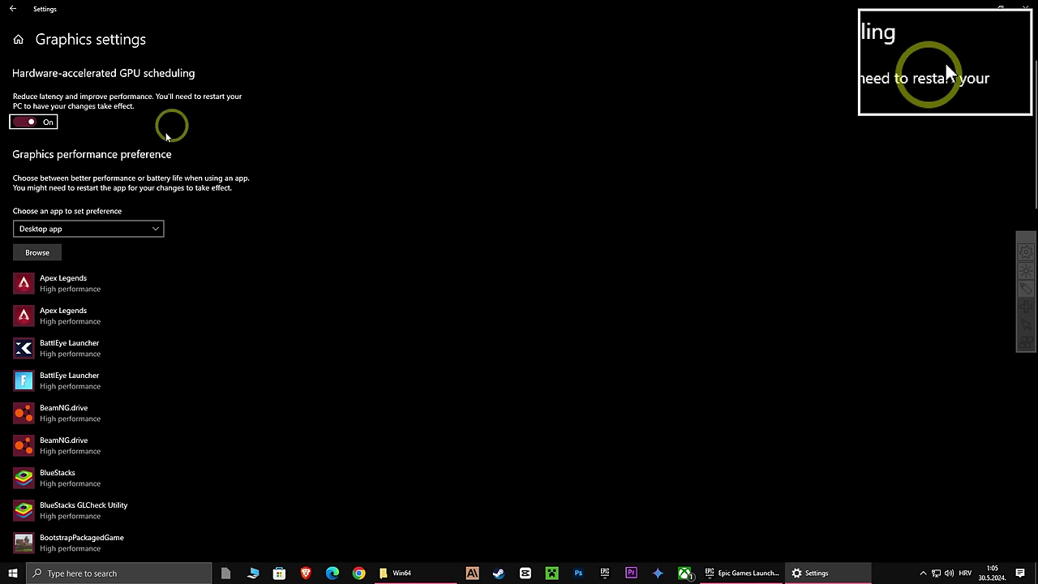
left_click(26, 121)
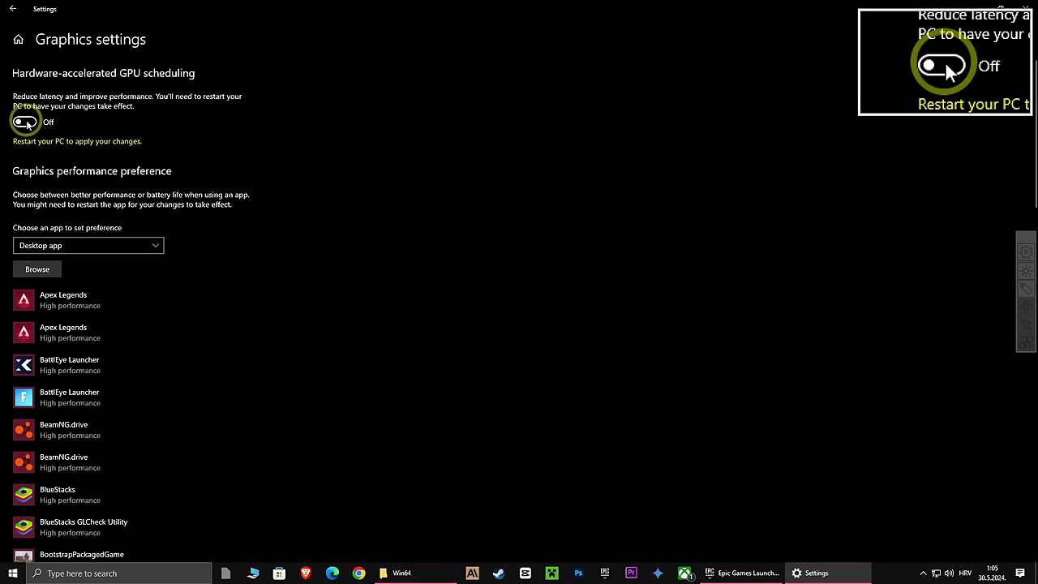
left_click(25, 121)
Browse for a desktop app to add to the graphics preferences and go to the copied Win64 folder path.
left_click(36, 252)
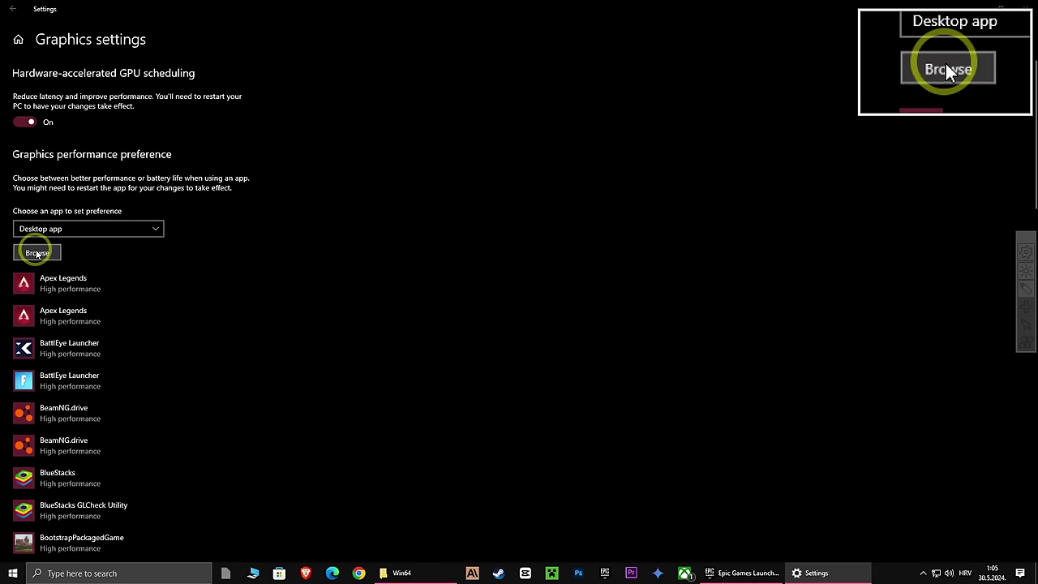
left_click(447, 65)
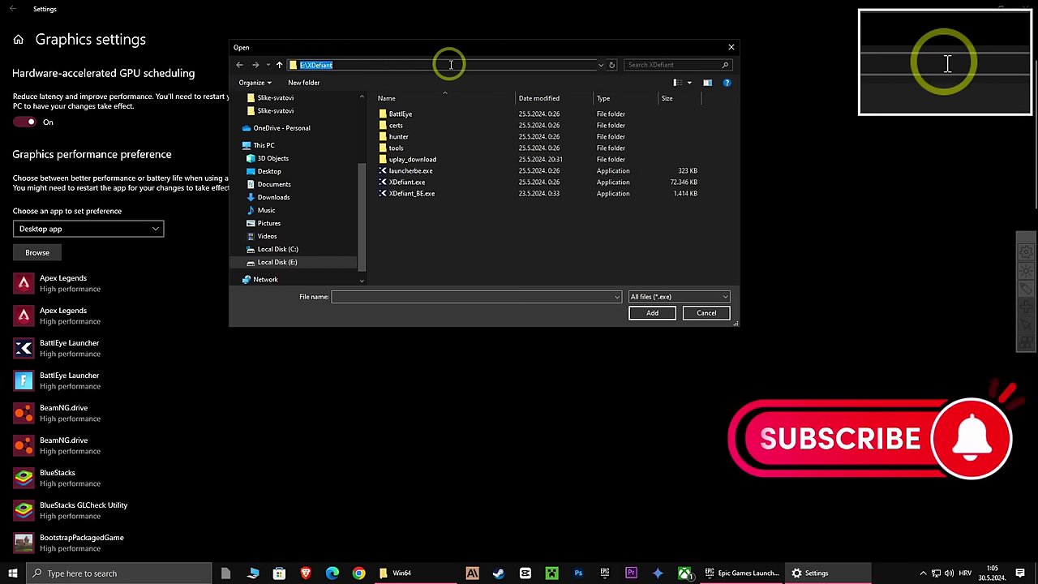
left_click_drag(364, 102, 232, 104)
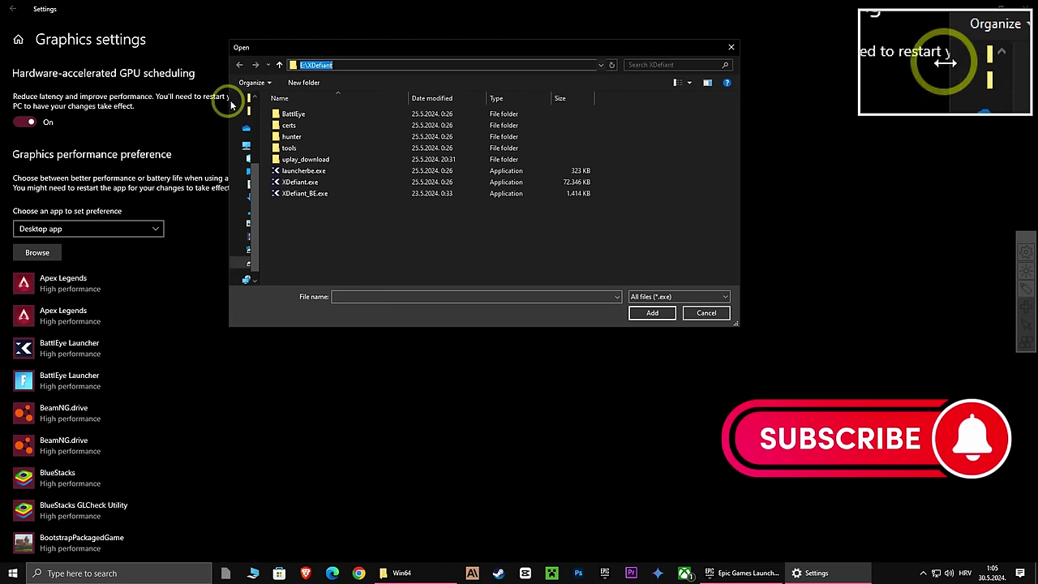
left_click(357, 65)
left_click_drag(346, 65, 286, 65)
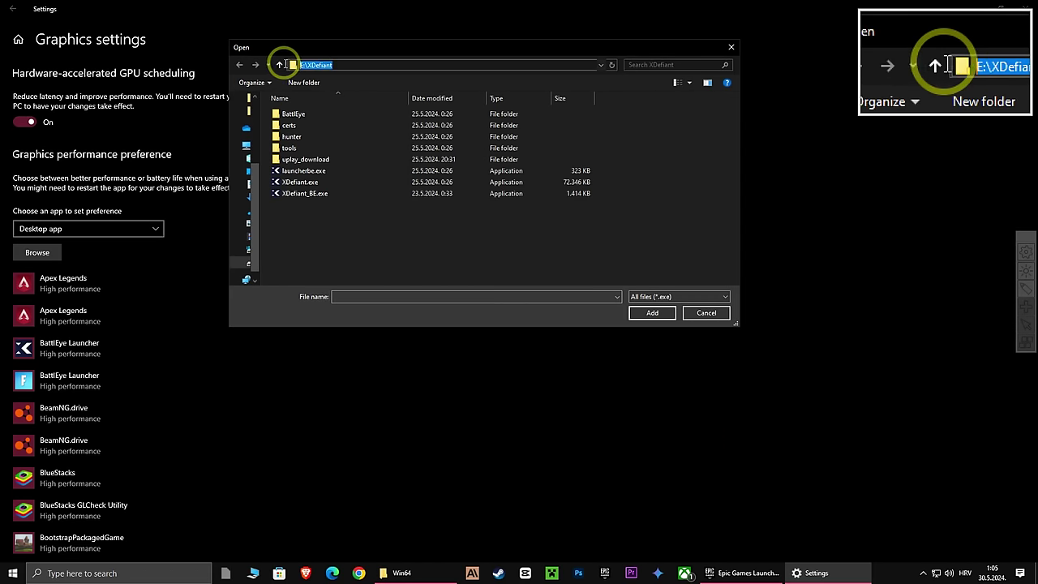
right_click(322, 65)
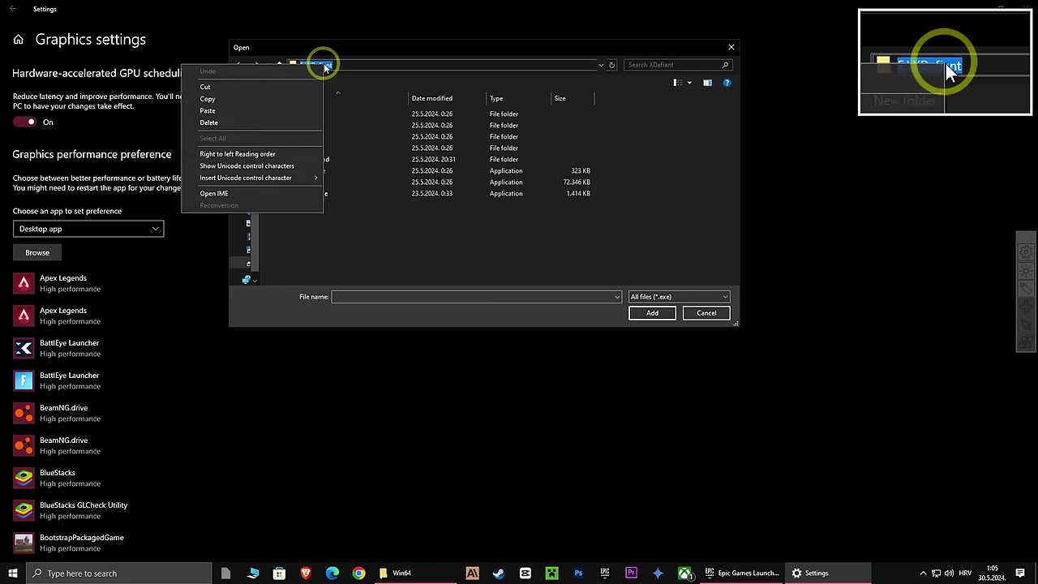
left_click(207, 110)
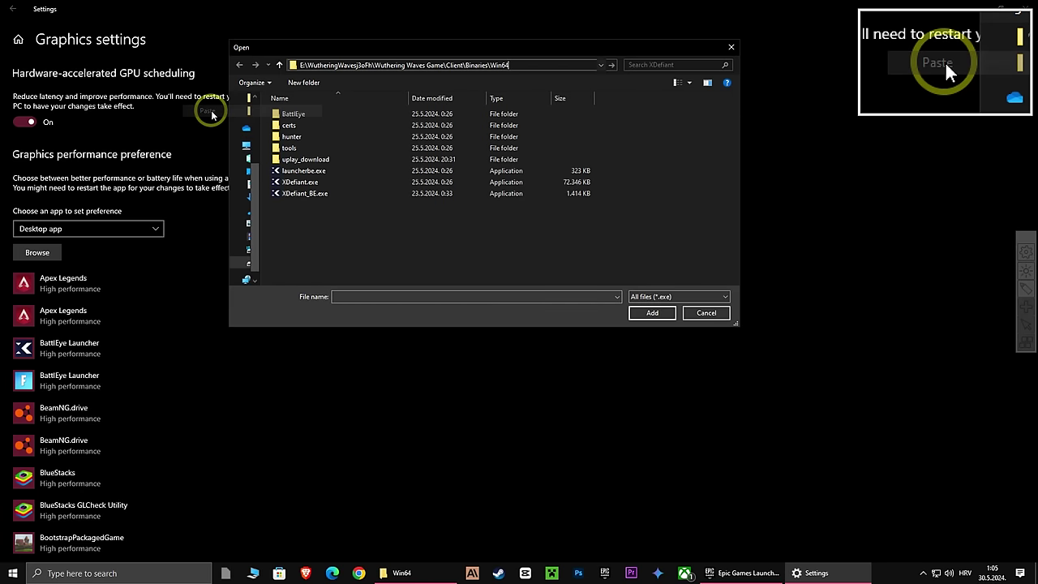
left_click(611, 65)
Add Client-Win64-Shipping.exe to the graphics performance list and save its preference as High performance.
left_click(298, 172)
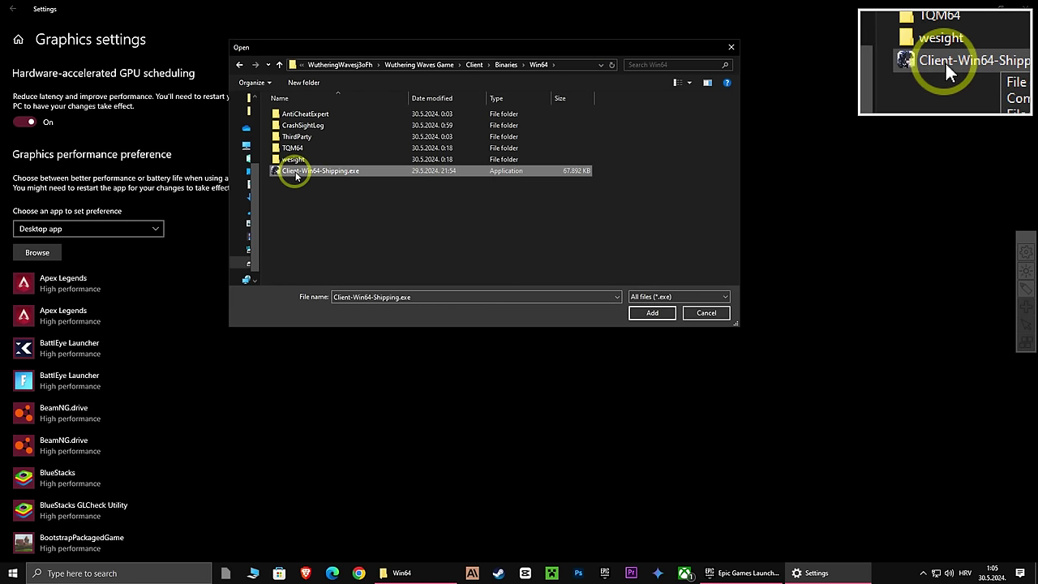
left_click(655, 314)
left_click(177, 442)
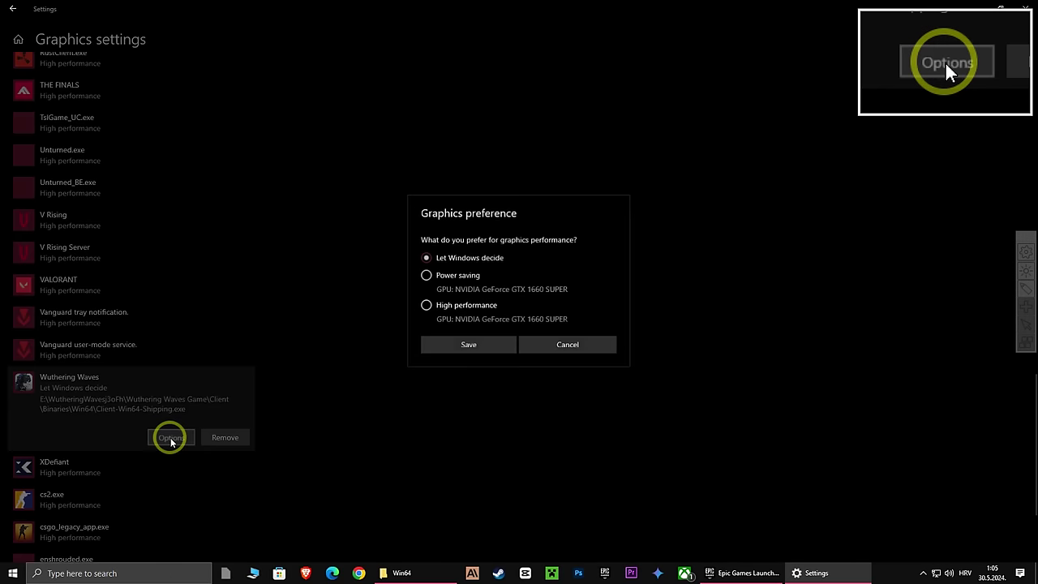
left_click(426, 305)
left_click(469, 344)
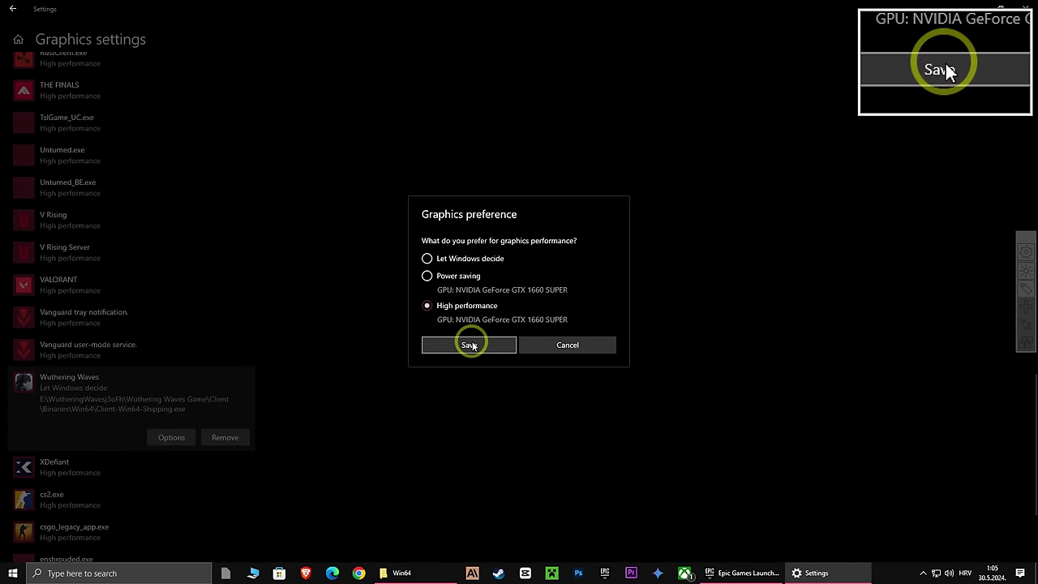
Add Wuthering Waves.exe from the Wuthering Waves Game folder to the graphics performance list and save its preference as High performance.
scroll(256, 298, "up", 15)
scroll(256, 298, "up", 5)
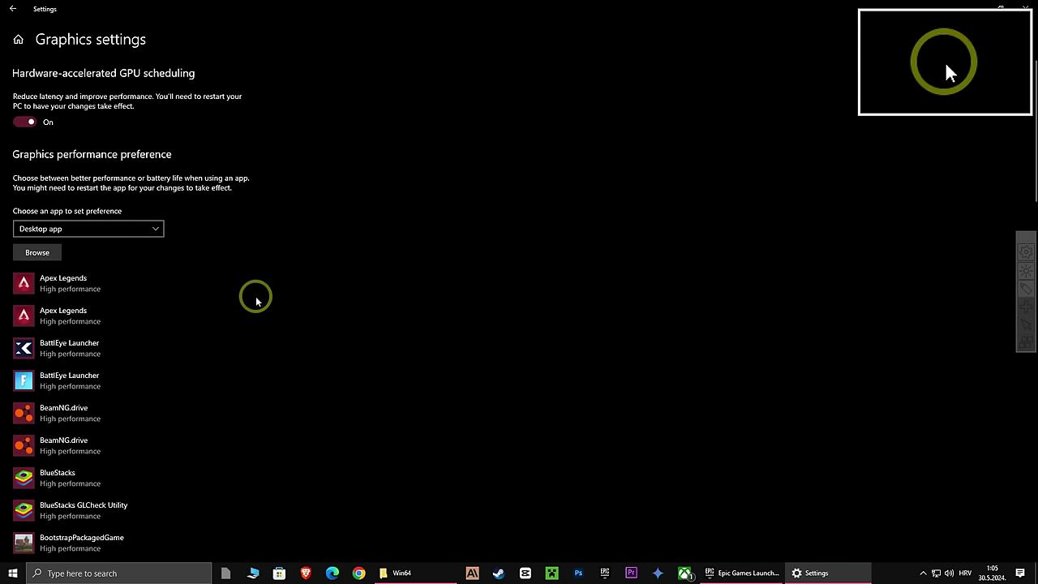
left_click(37, 252)
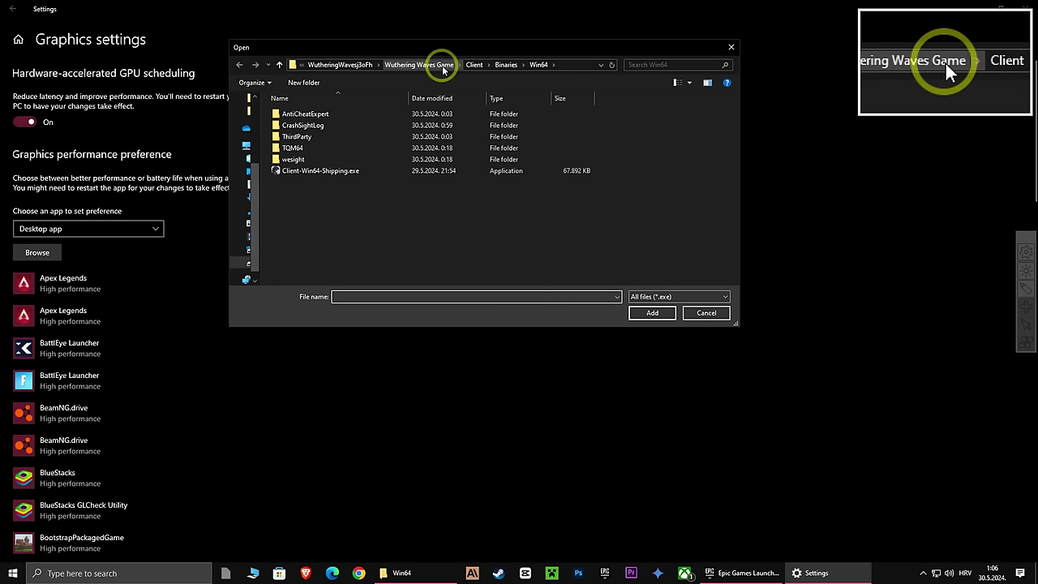
left_click(418, 64)
left_click(317, 138)
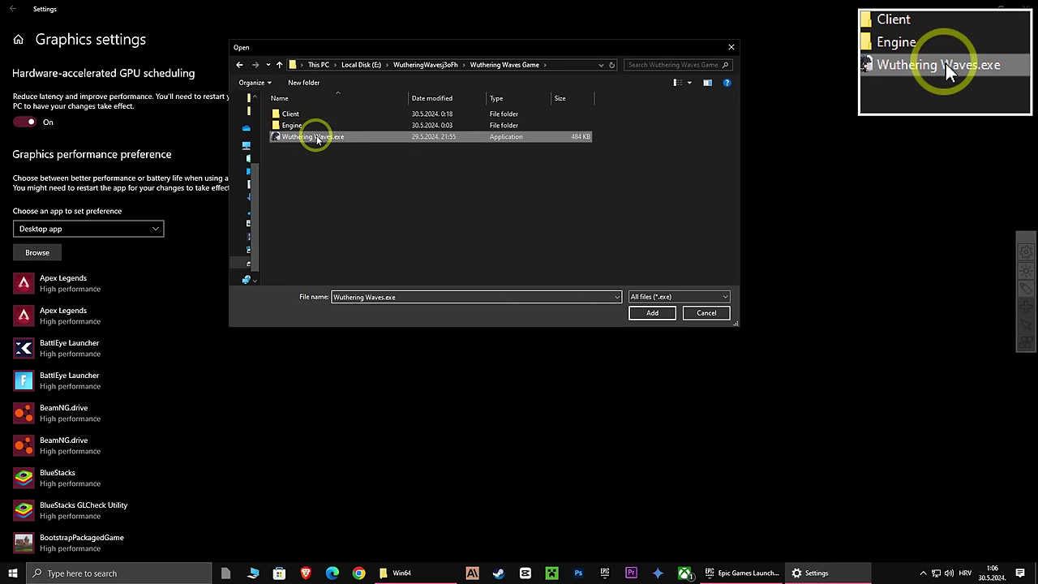
left_click(652, 312)
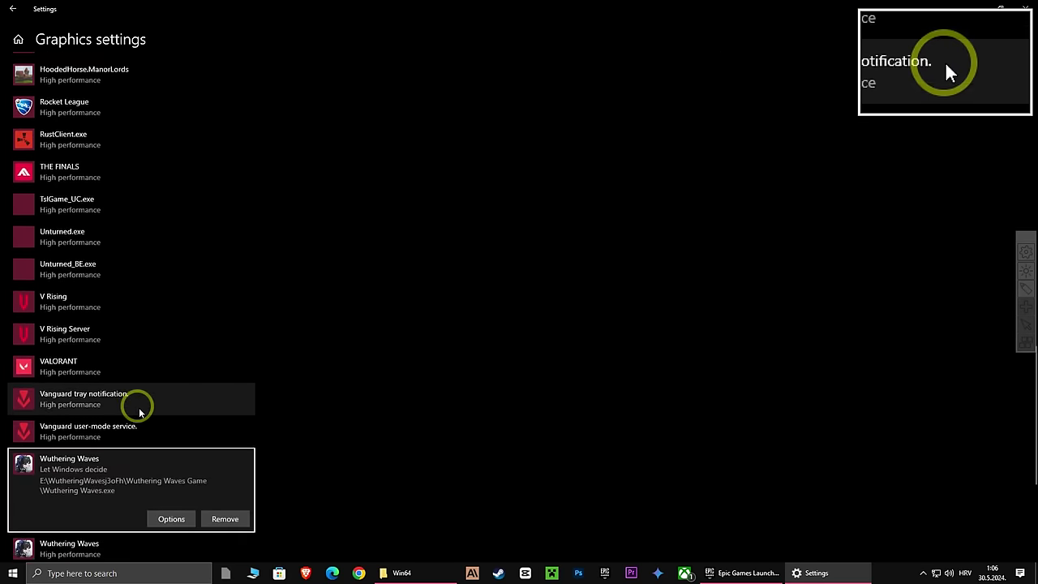
left_click(170, 515)
left_click(427, 305)
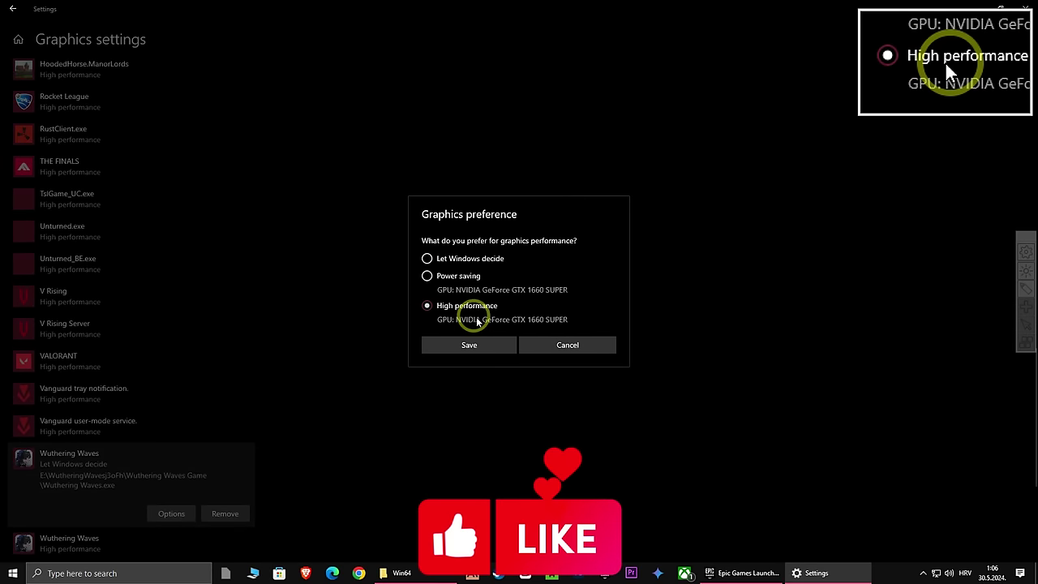
left_click(470, 345)
Add KRInstallExternal.exe from the WutheringWavesj3oFh folder to the graphics performance list and save its preference as High performance.
scroll(313, 339, "up", 10)
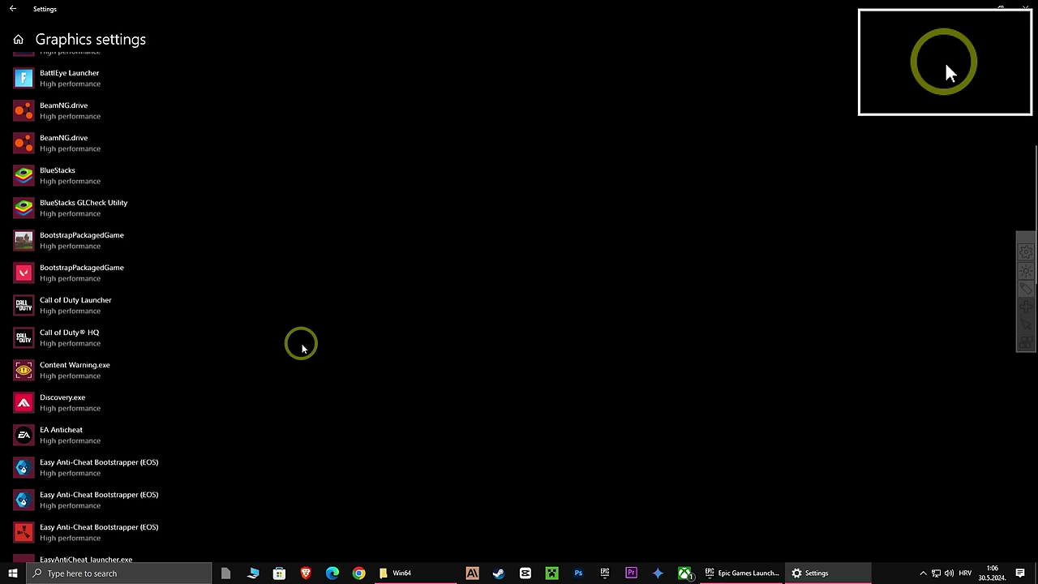
scroll(302, 347, "up", 5)
left_click(54, 252)
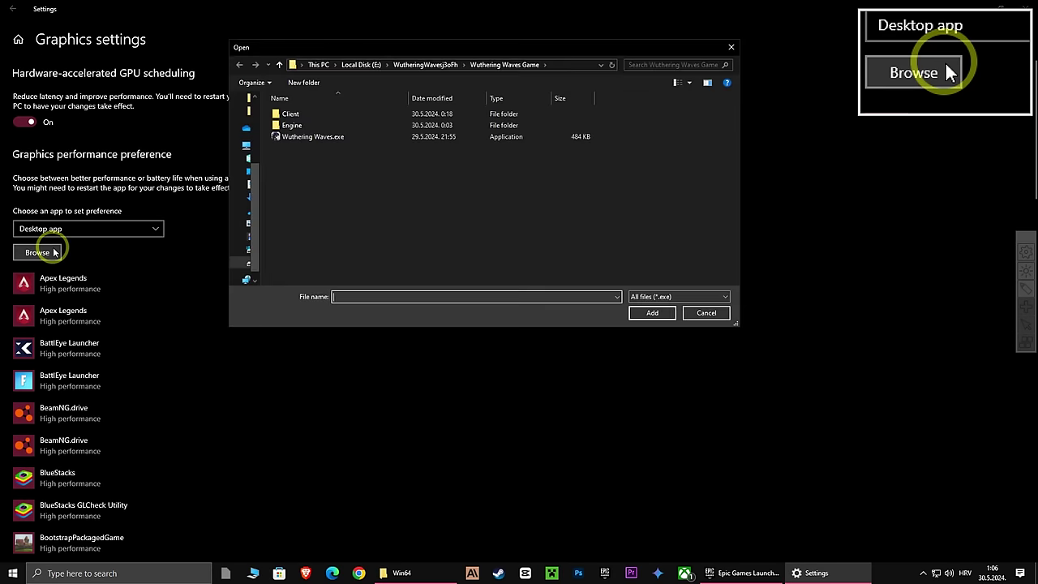
left_click(425, 65)
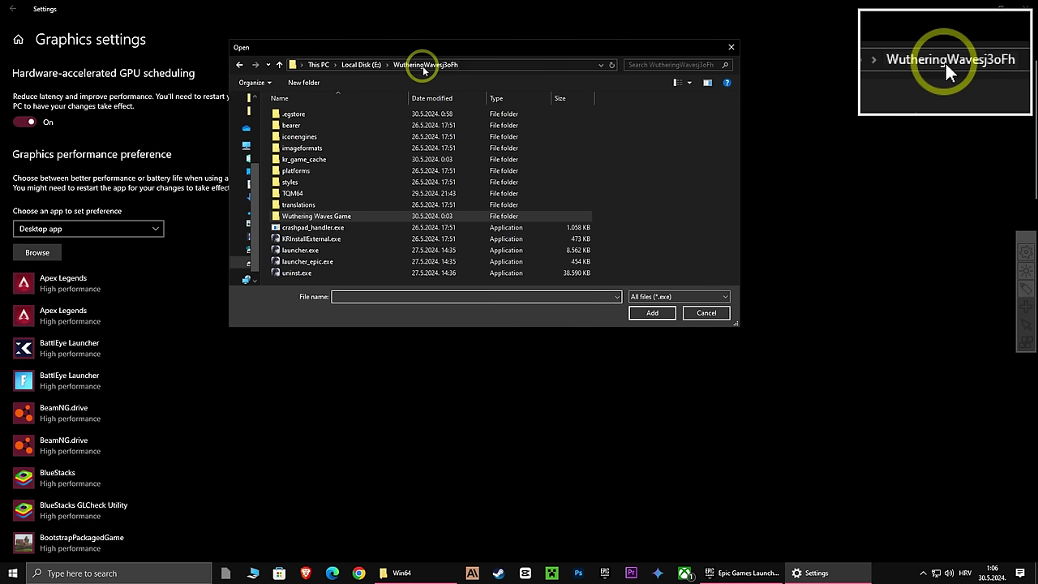
left_click(311, 240)
left_click(652, 312)
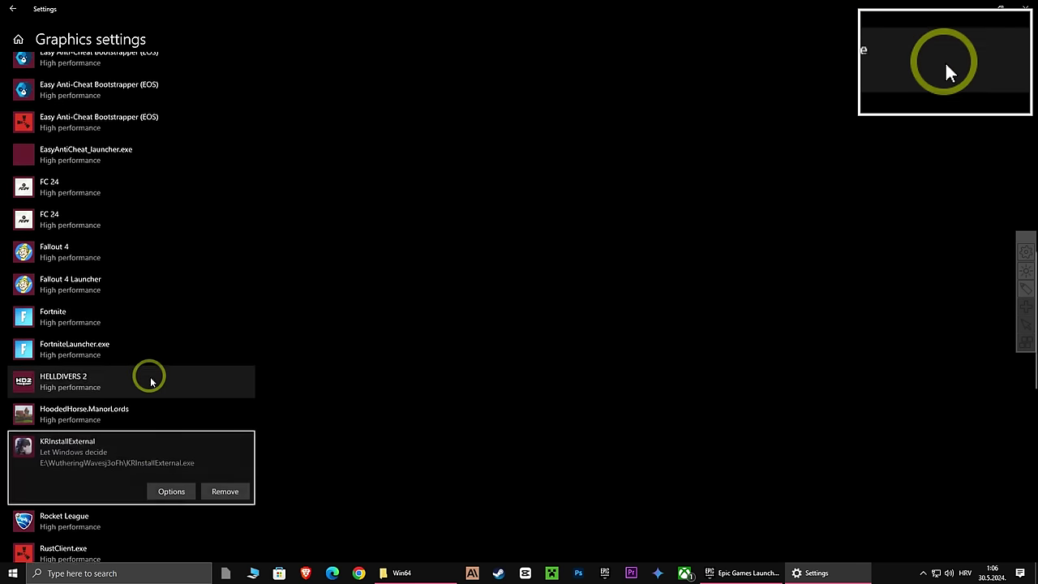
scroll(150, 381, "down", 1)
left_click(168, 426)
left_click(427, 306)
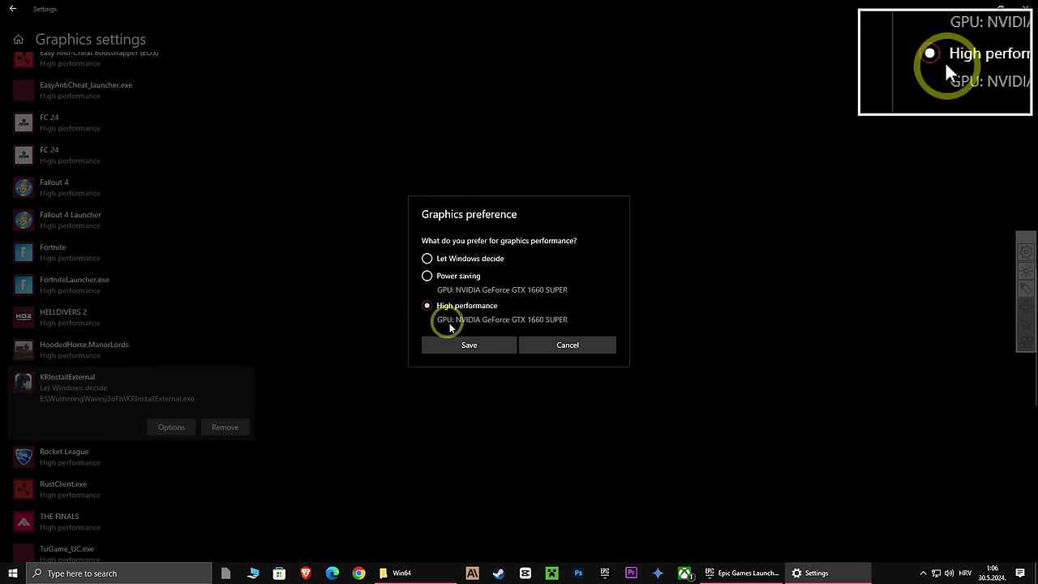
left_click(458, 345)
Add launcher.exe from the WutheringWavesj3oFh folder to the graphics performance list and save its preference as High performance.
scroll(220, 320, "up", 15)
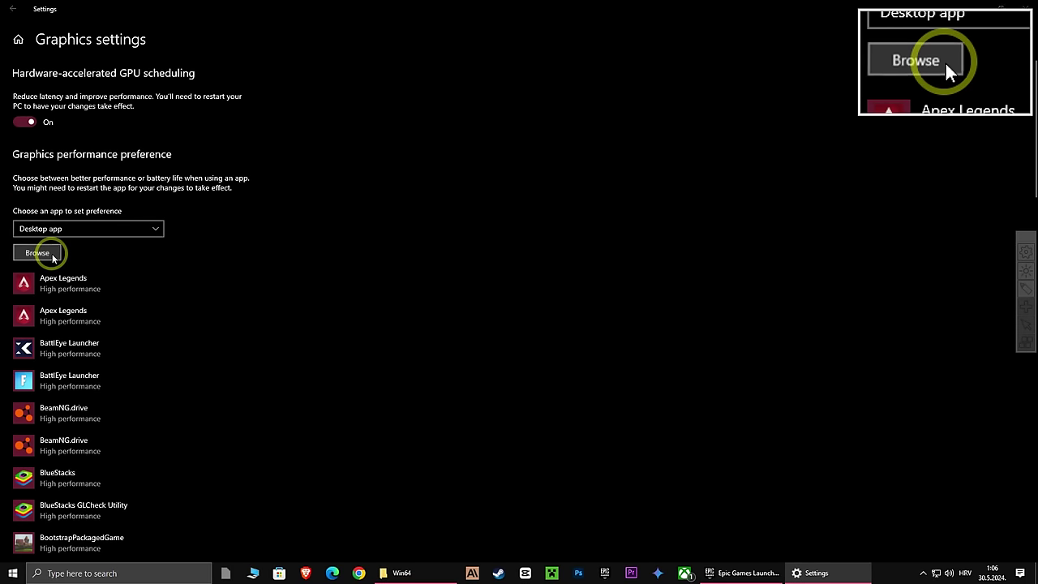
left_click(37, 253)
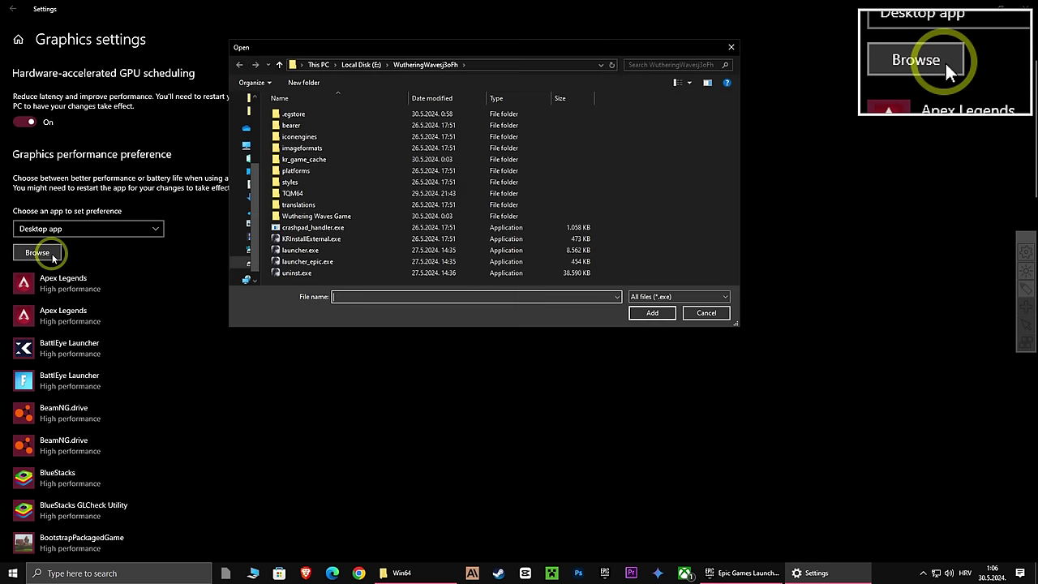
left_click(311, 250)
left_click(652, 312)
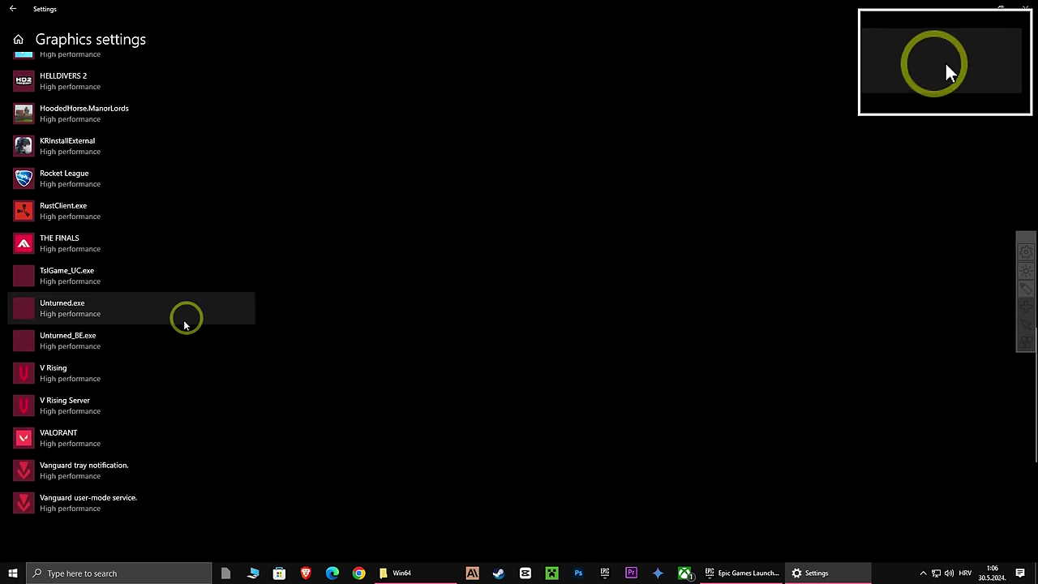
left_click(167, 350)
left_click(428, 306)
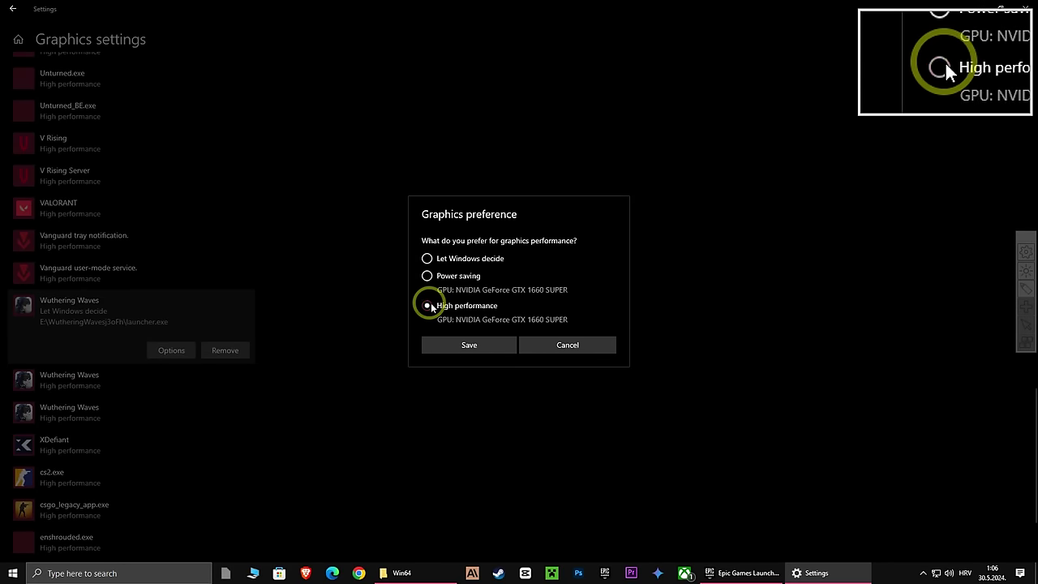
left_click(469, 345)
Add launcher_epic.exe from the WutheringWavesj3oFh folder to the graphics performance list and save its preference as High performance.
scroll(174, 301, "up", 15)
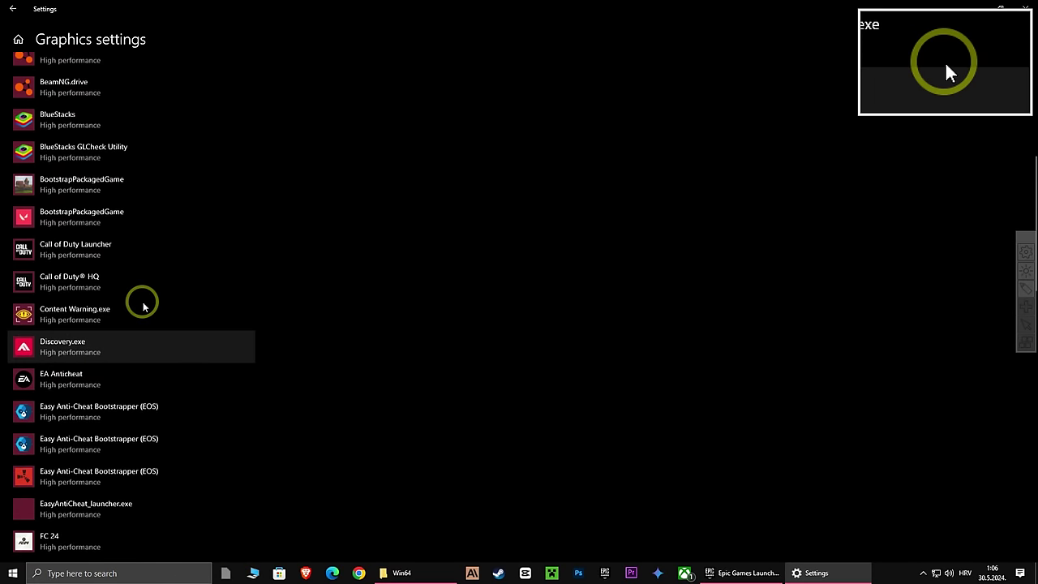
scroll(140, 302, "up", 5)
left_click(37, 159)
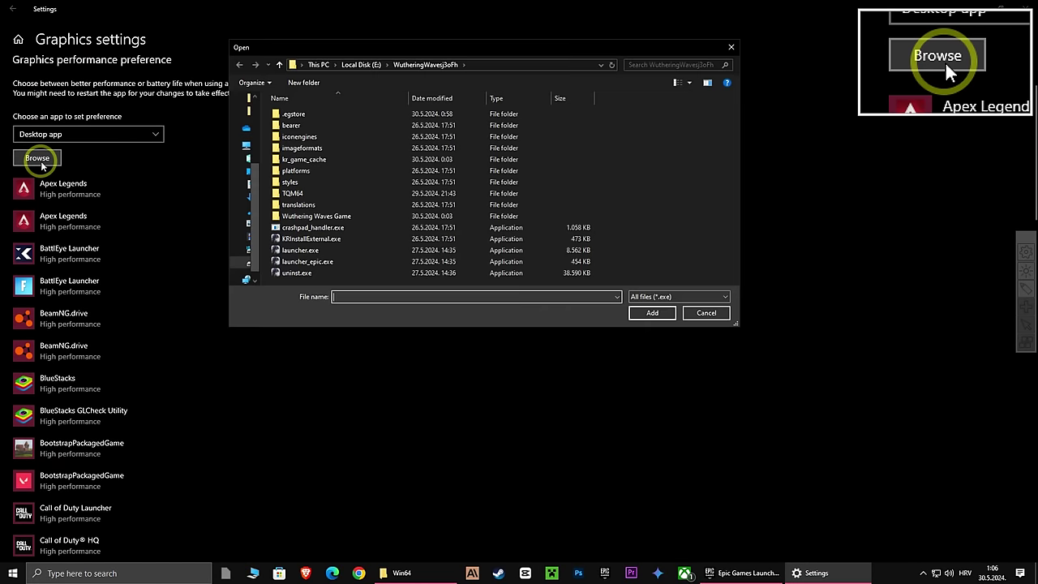
left_click(313, 262)
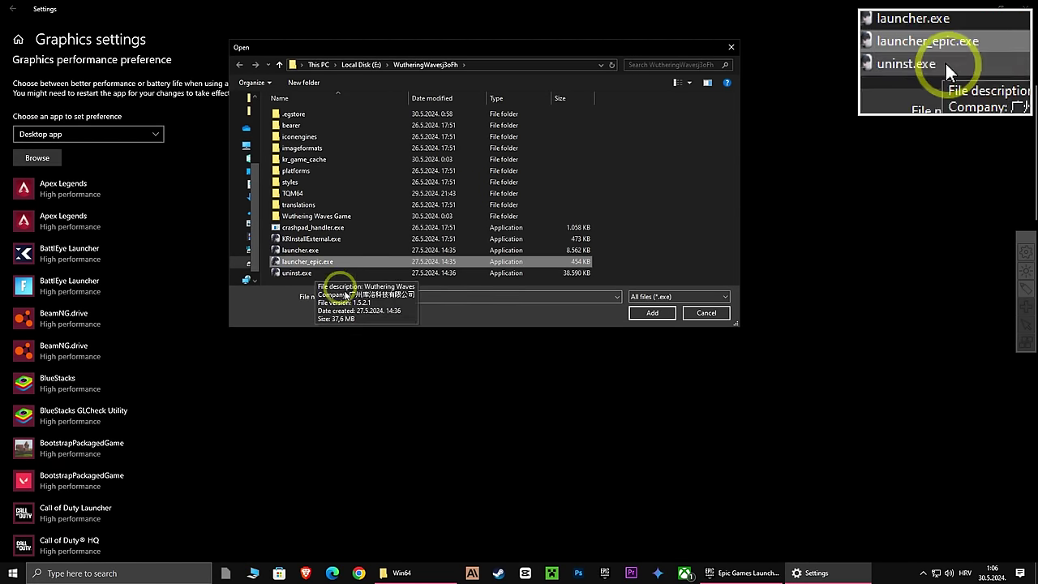
left_click(652, 312)
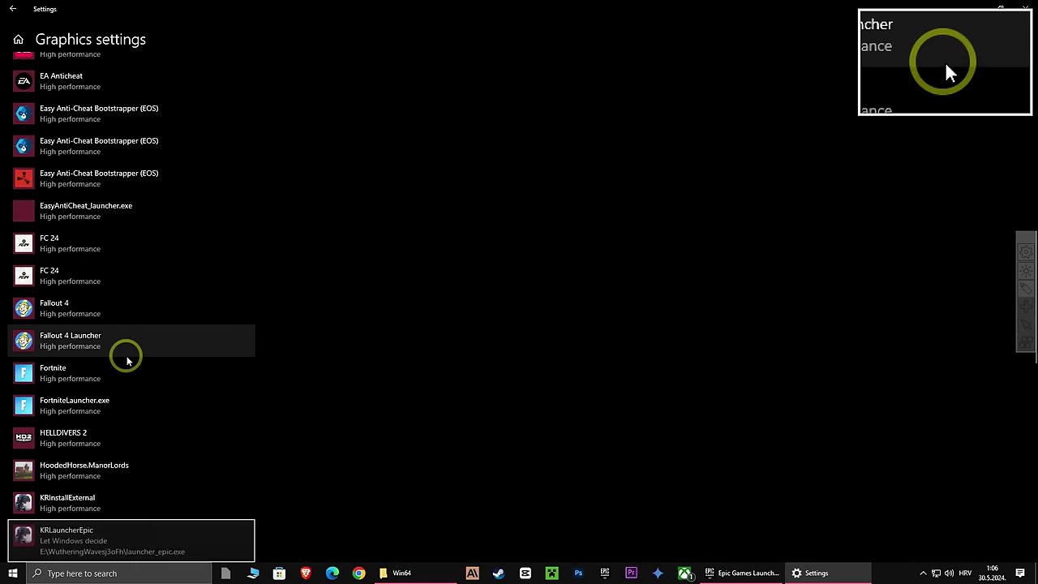
left_click(171, 427)
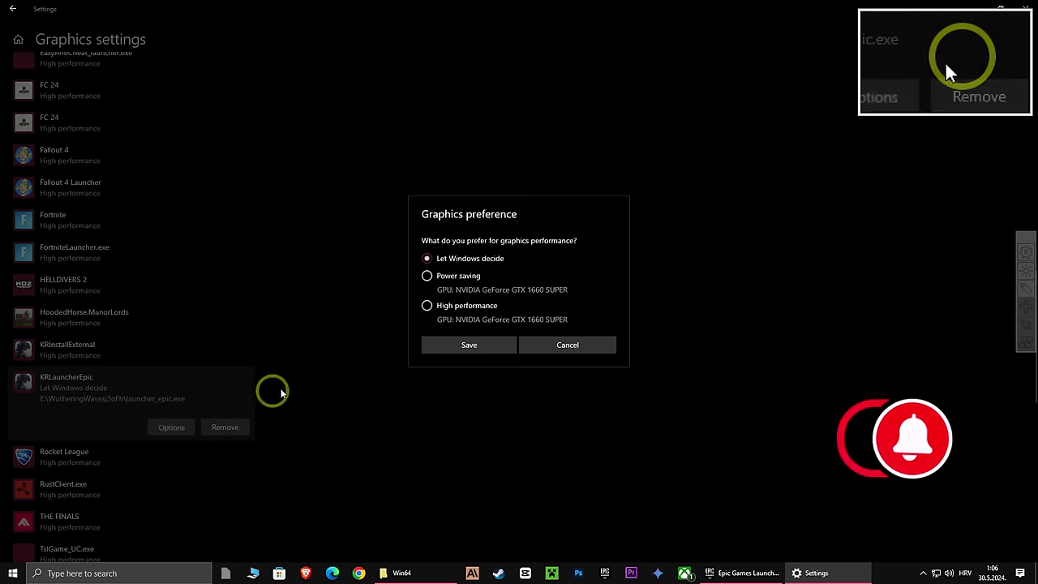
left_click(428, 307)
left_click(474, 347)
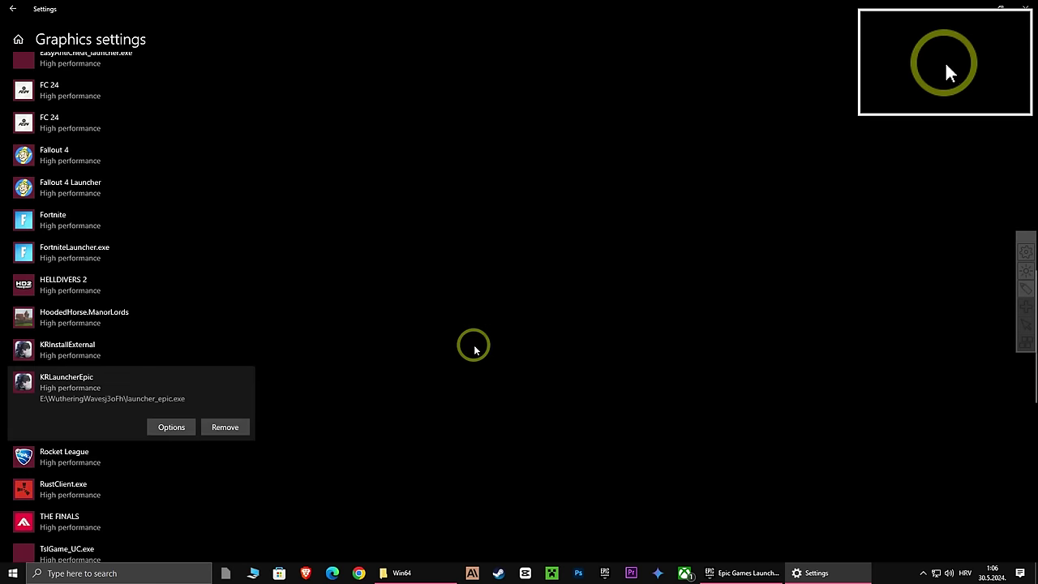
Close the graphics settings, the Win64 folder window and the Wuthering Waves options dialog, and minimize the Epic Games Launcher.
double_click(609, 8)
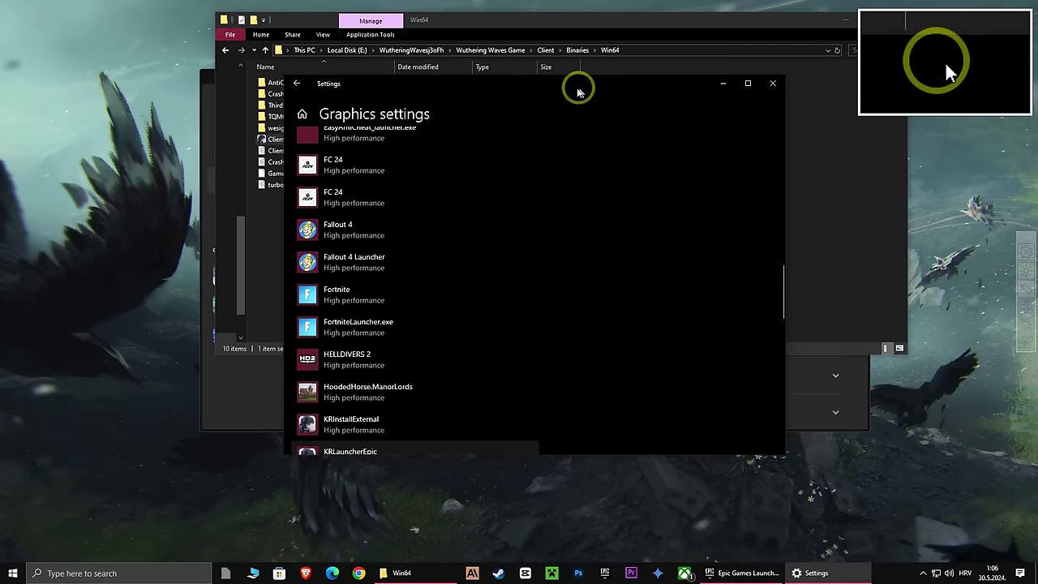
left_click(773, 83)
left_click_drag(723, 28, 614, 44)
left_click(795, 30)
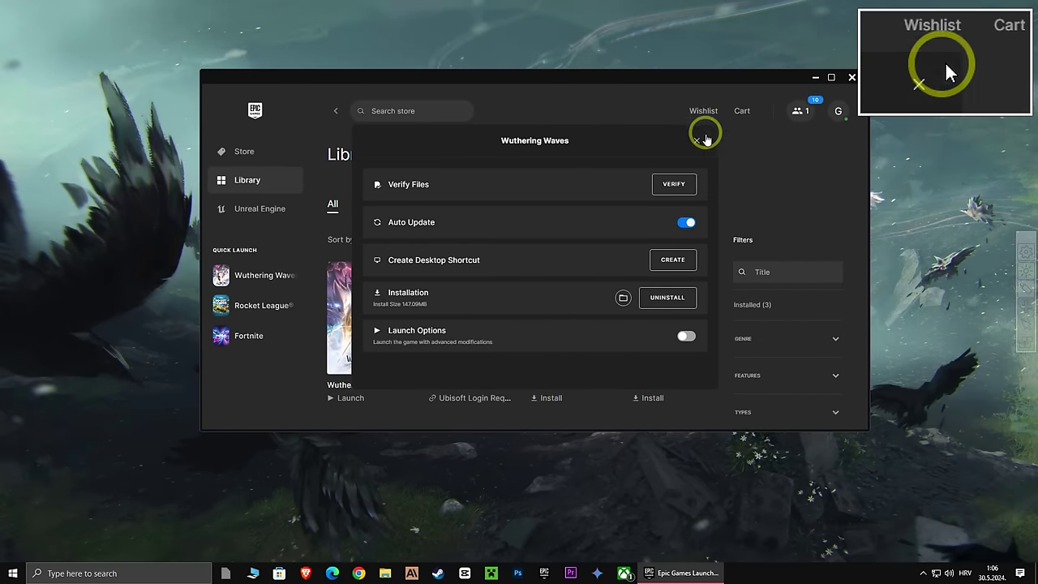
left_click(699, 140)
left_click(815, 78)
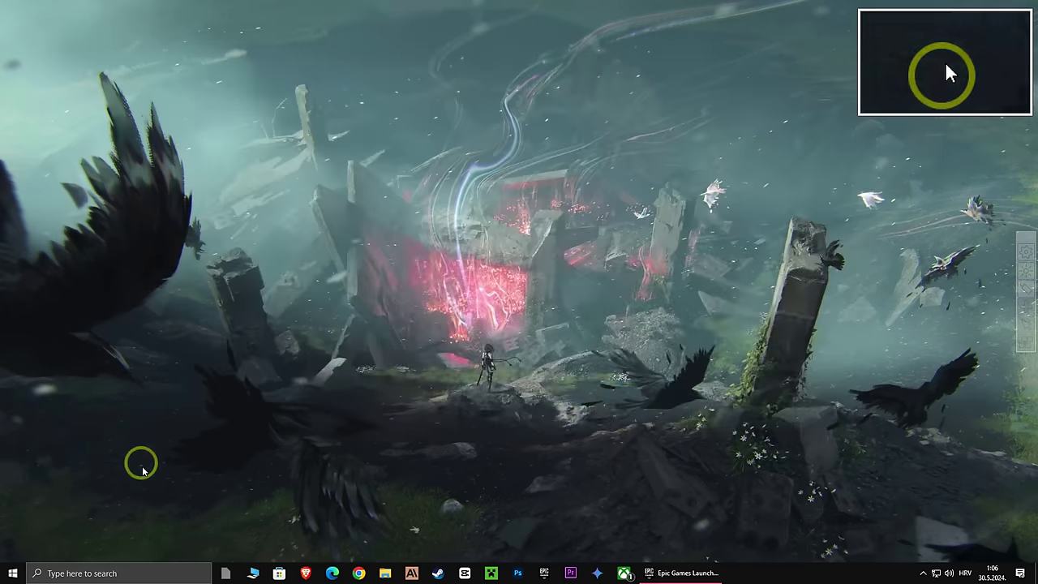
Search Windows for advanced system settings and open System Properties on its Advanced page, moved to the middle of the desktop.
left_click(116, 573)
type("advance")
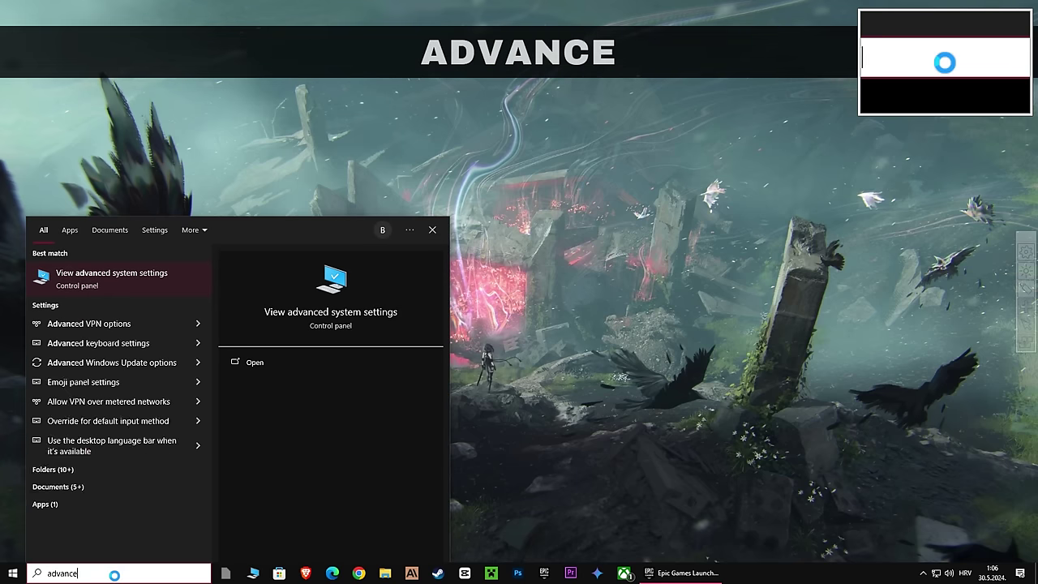
type("d system")
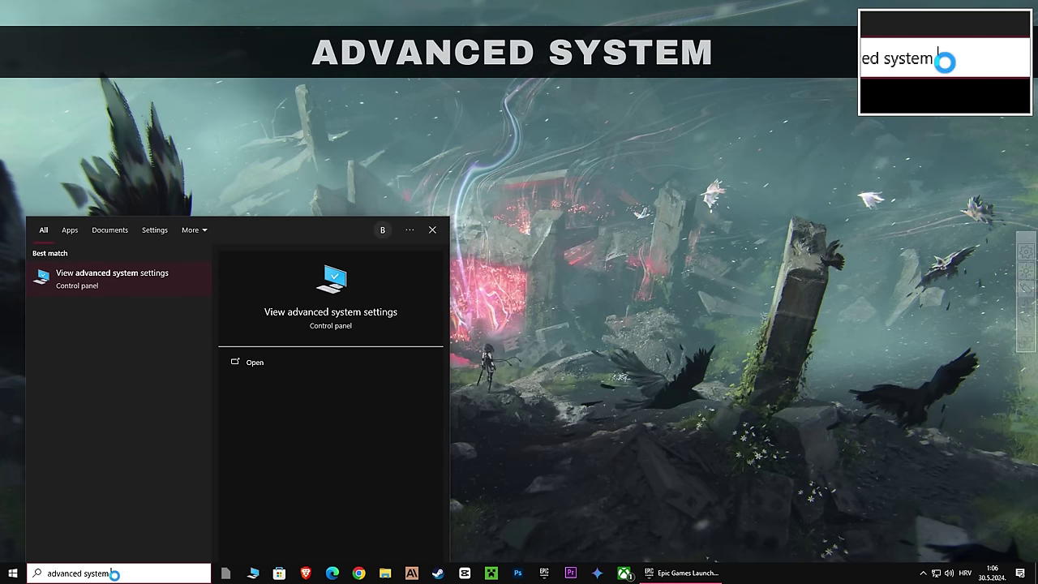
type(" settingfs")
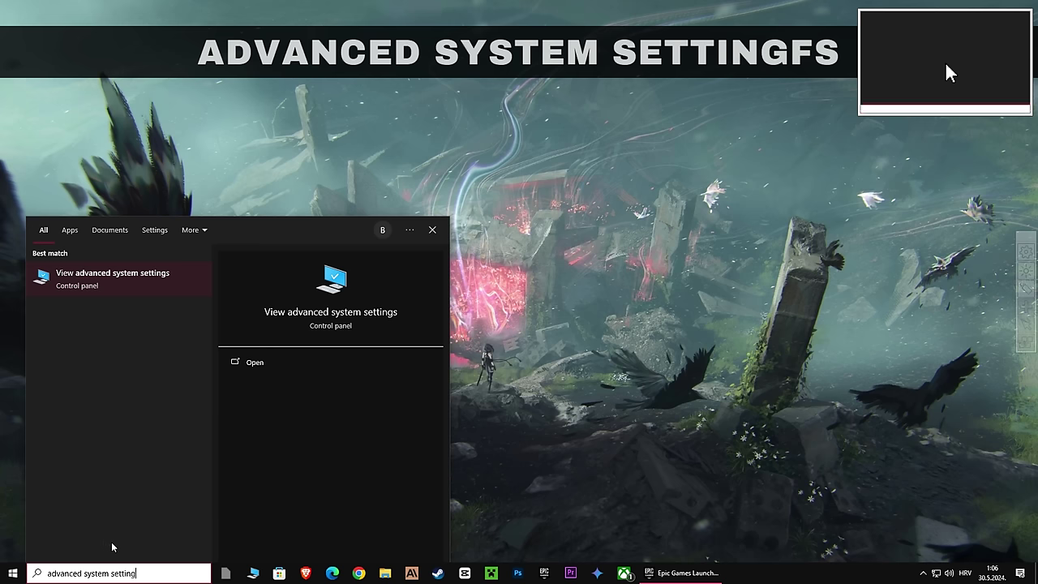
left_click(88, 283)
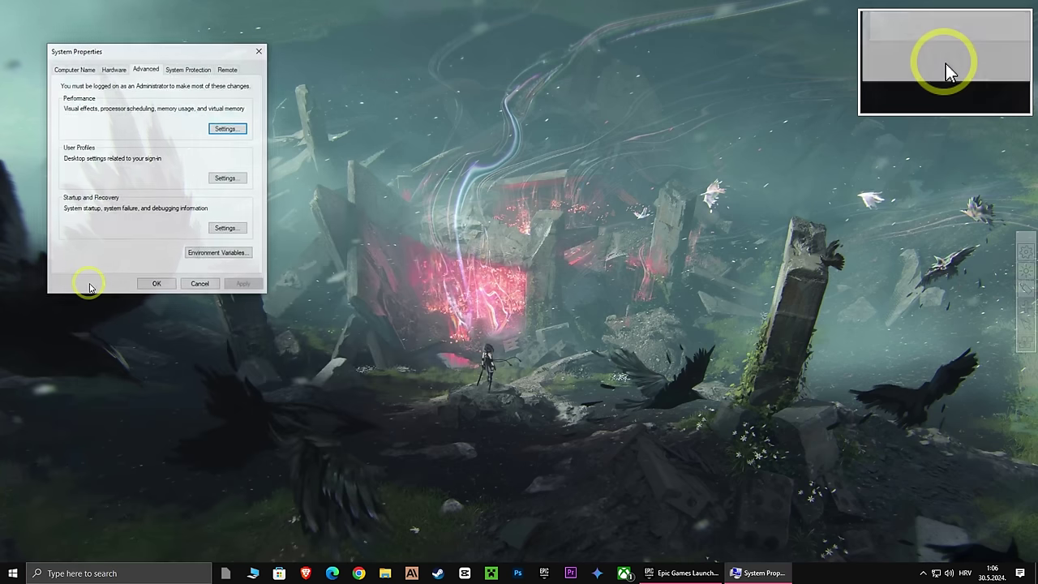
left_click_drag(159, 57, 517, 88)
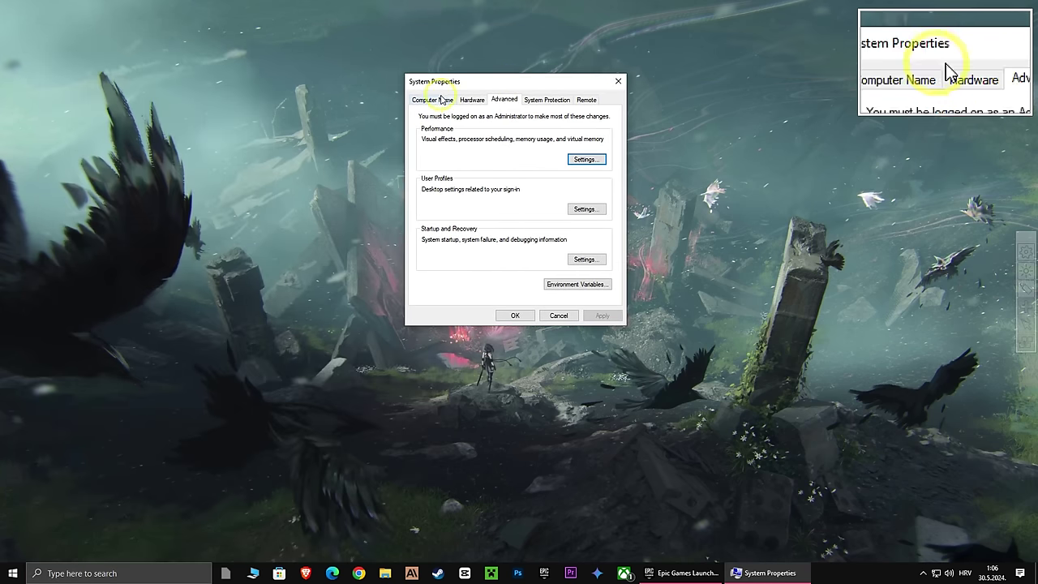
left_click(432, 100)
left_click(504, 101)
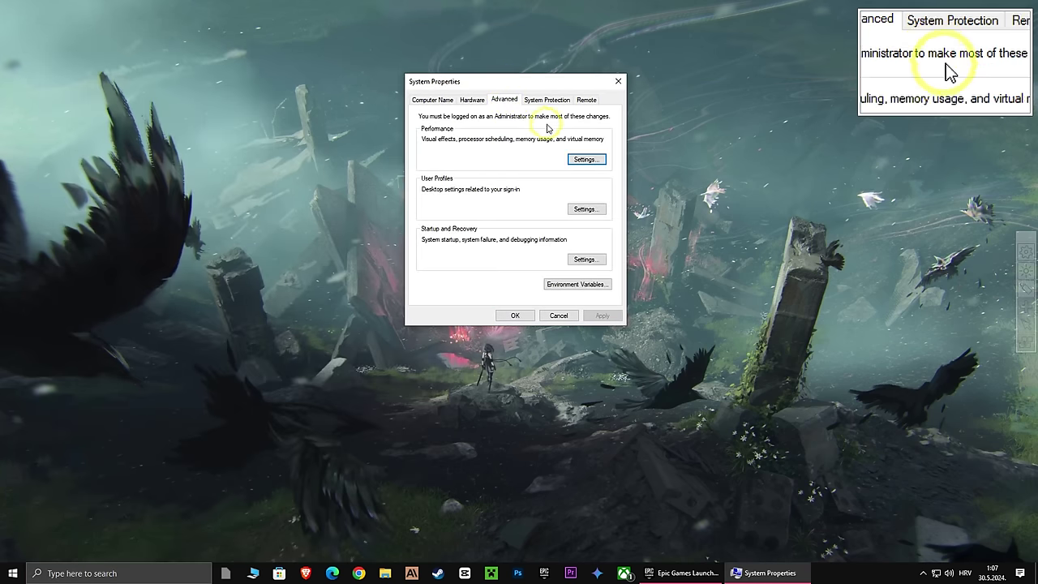
In the advanced performance options, set processor scheduling to favour Programs.
left_click(584, 159)
left_click(490, 143)
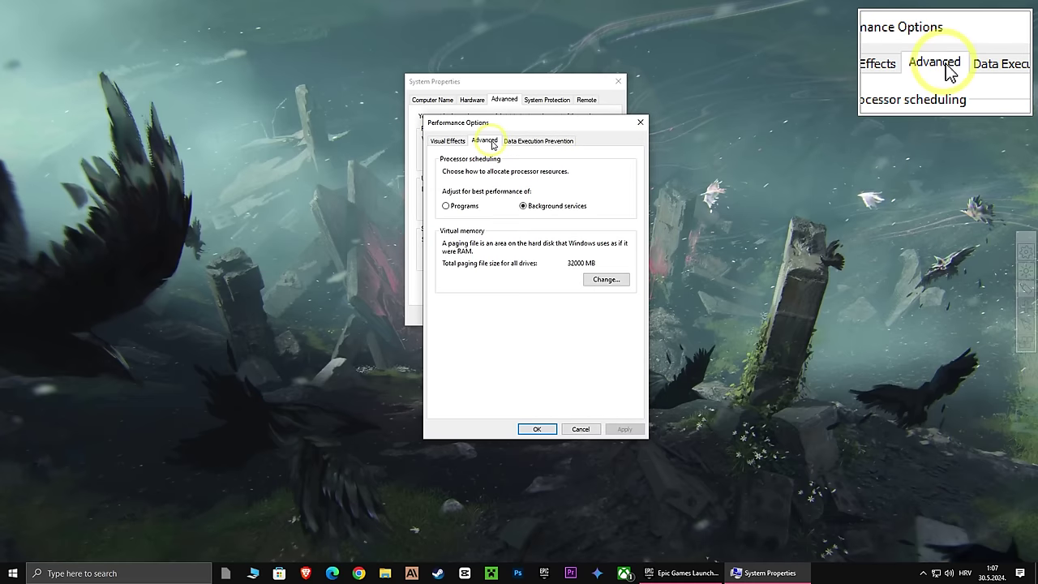
left_click_drag(491, 123, 482, 80)
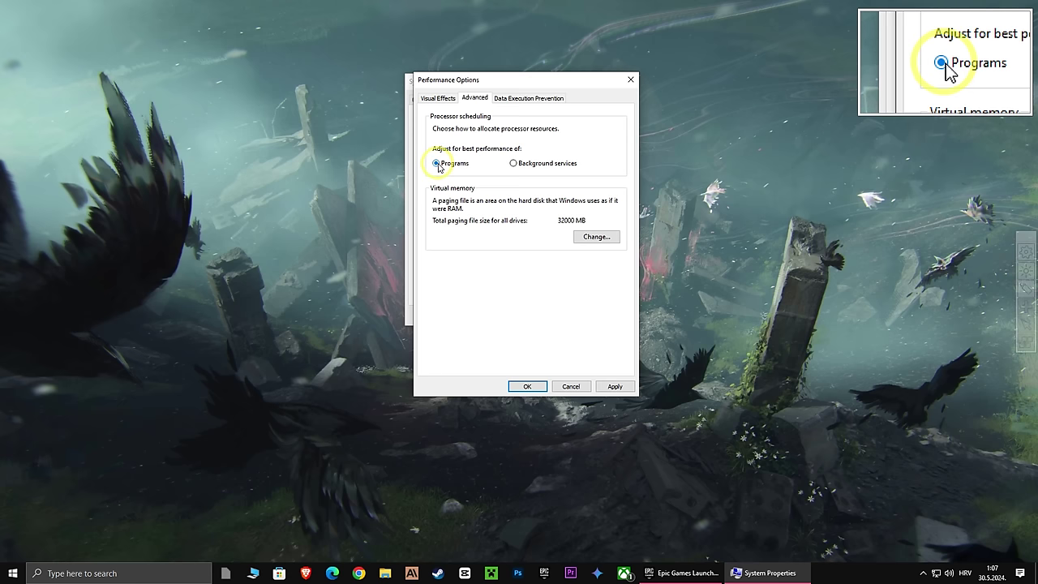
Set drive C:'s paging file to a custom initial and maximum size of 32000 MB, then apply and close the system dialogs.
left_click(593, 237)
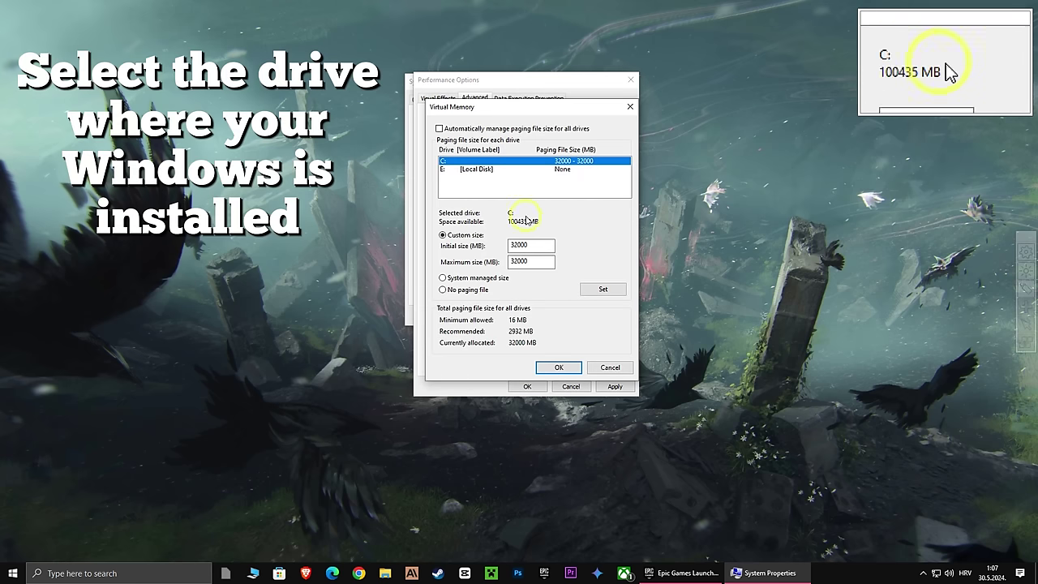
left_click(440, 130)
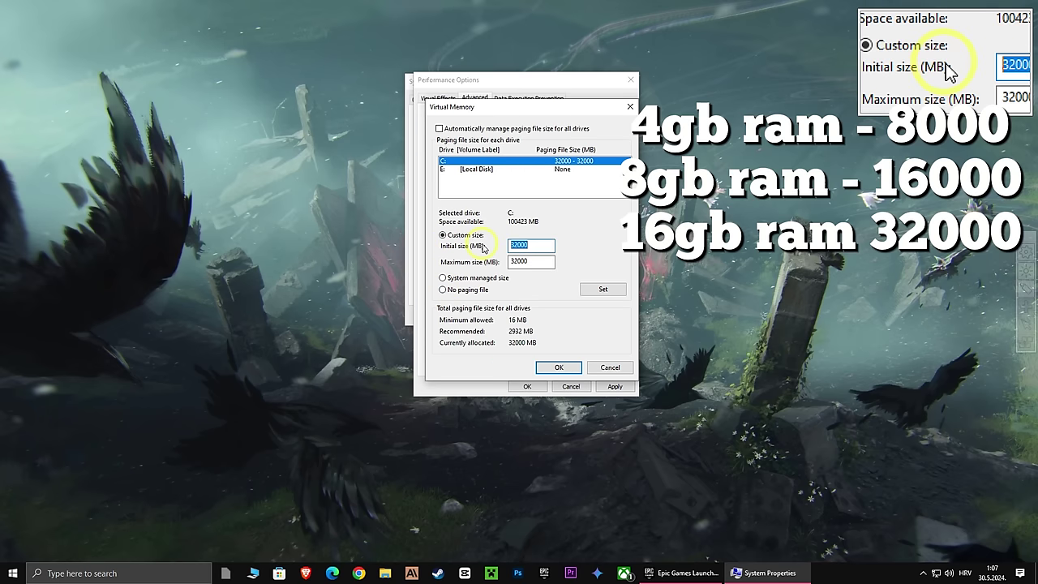
type("320")
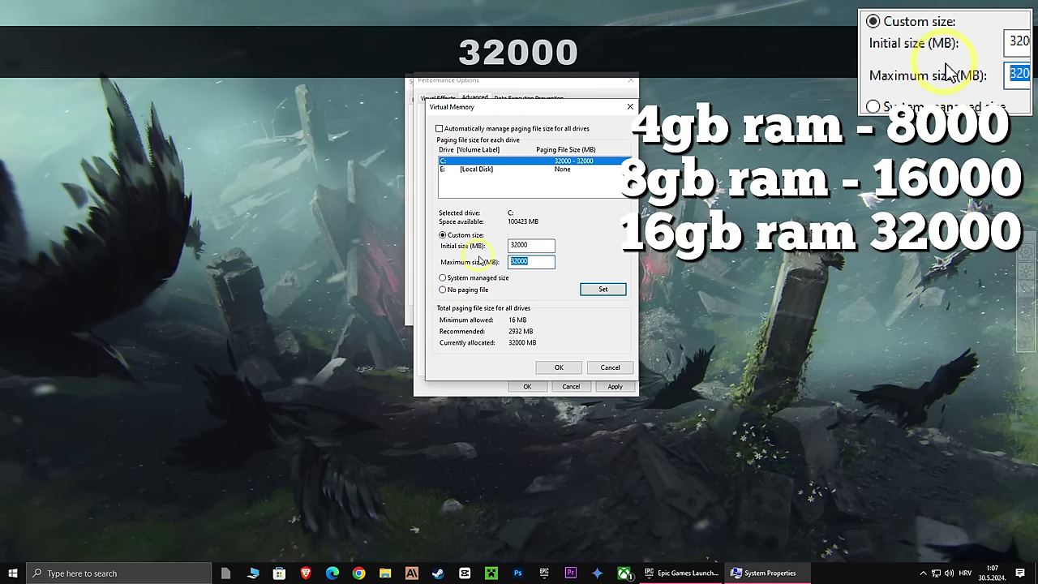
type("32000")
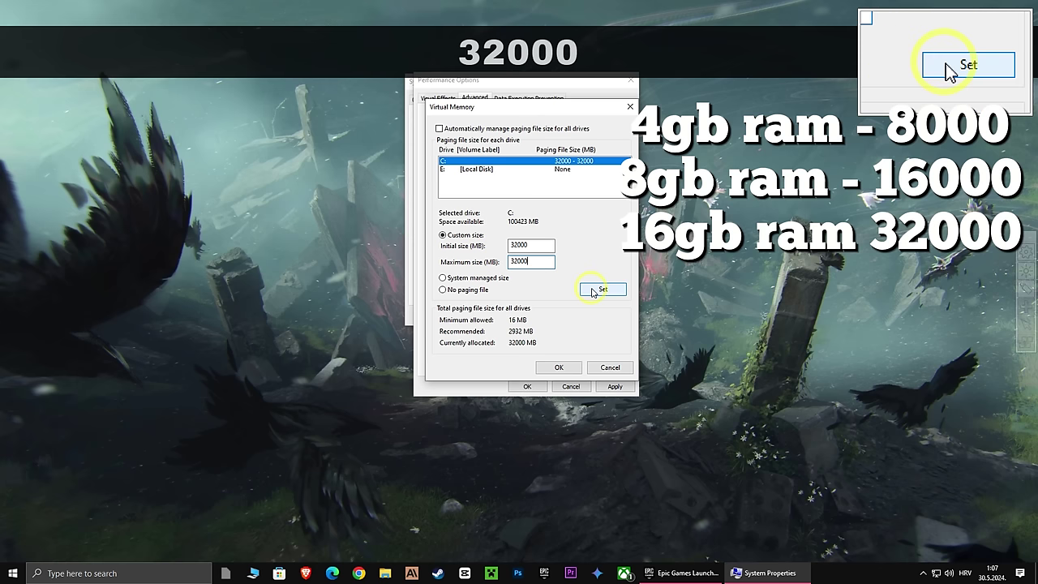
left_click(561, 368)
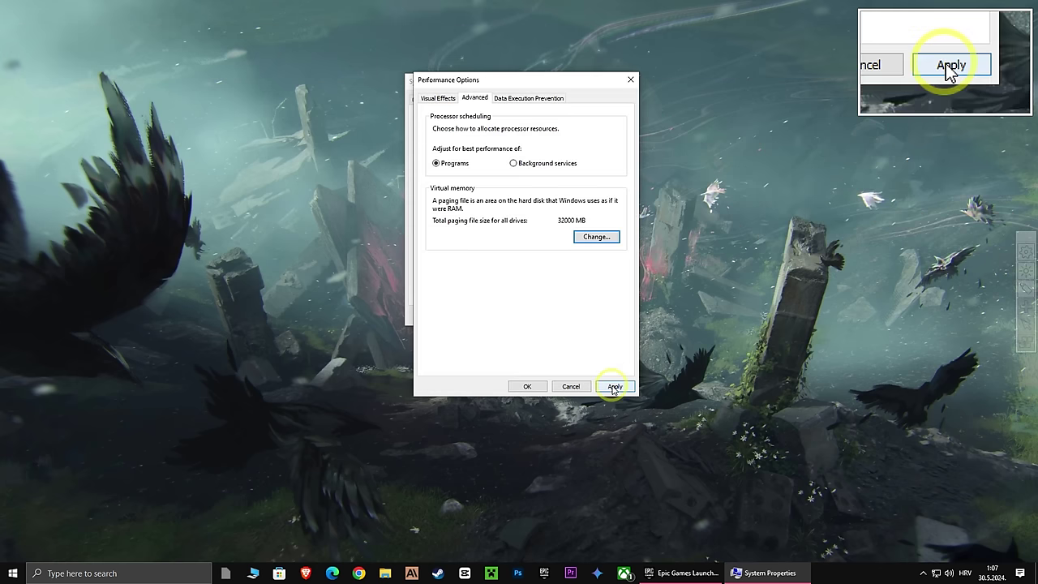
left_click(614, 387)
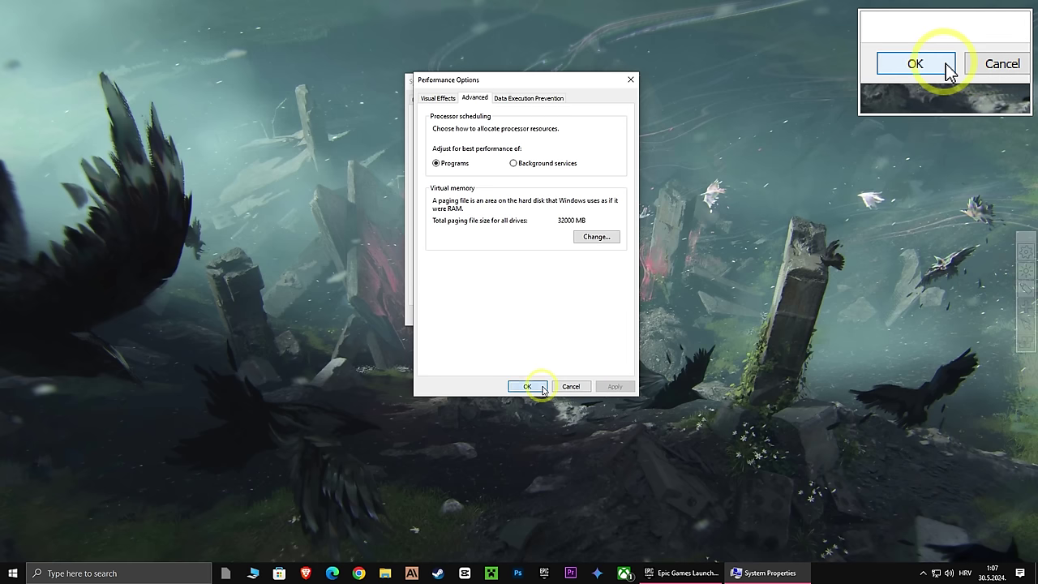
left_click(527, 386)
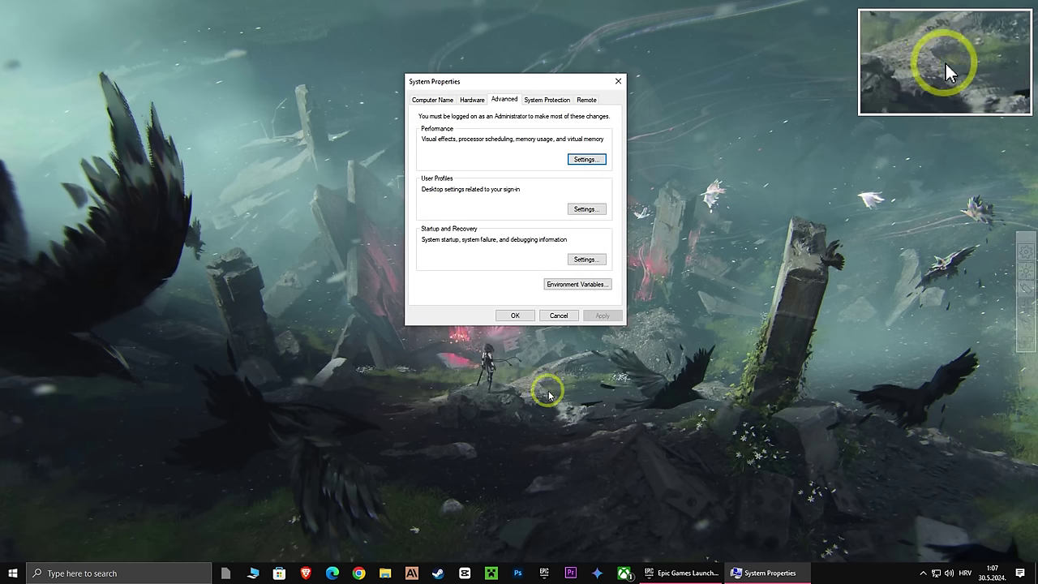
left_click(519, 315)
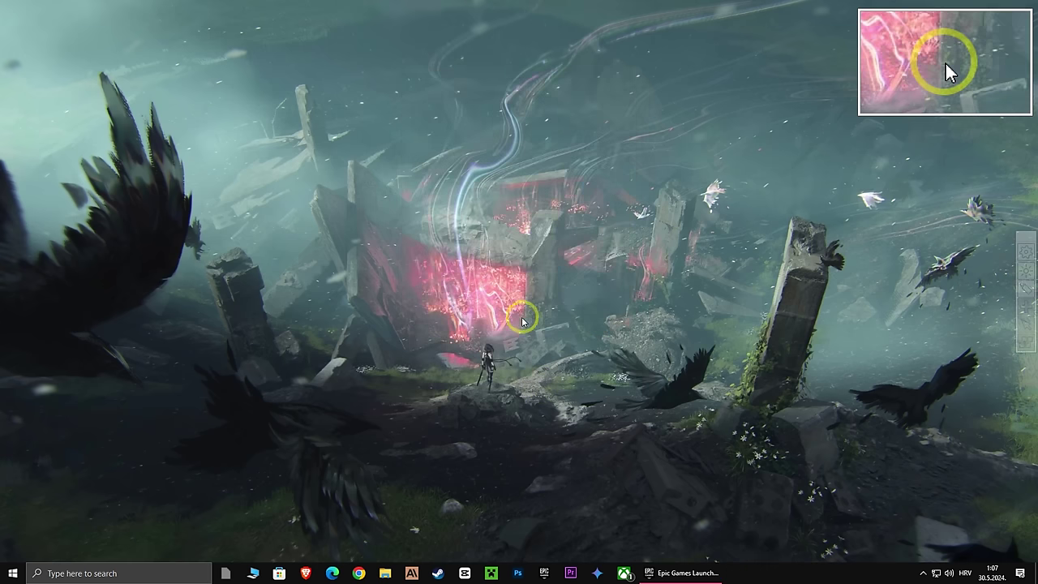
Find the power plan settings through Windows search, choose the High performance plan in Power Options and close the window.
left_click(104, 573)
type("edit pow")
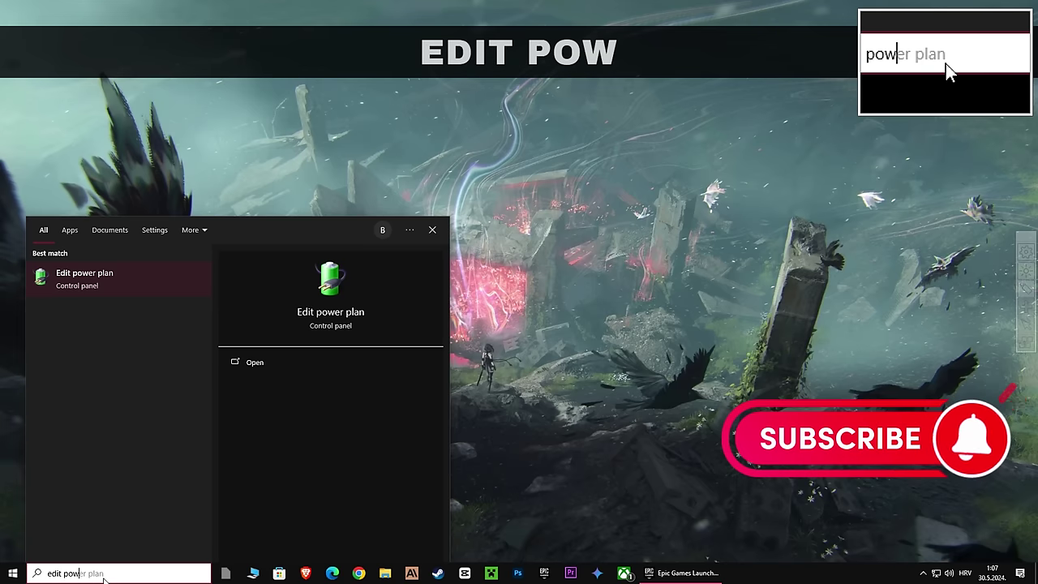
type("er plan")
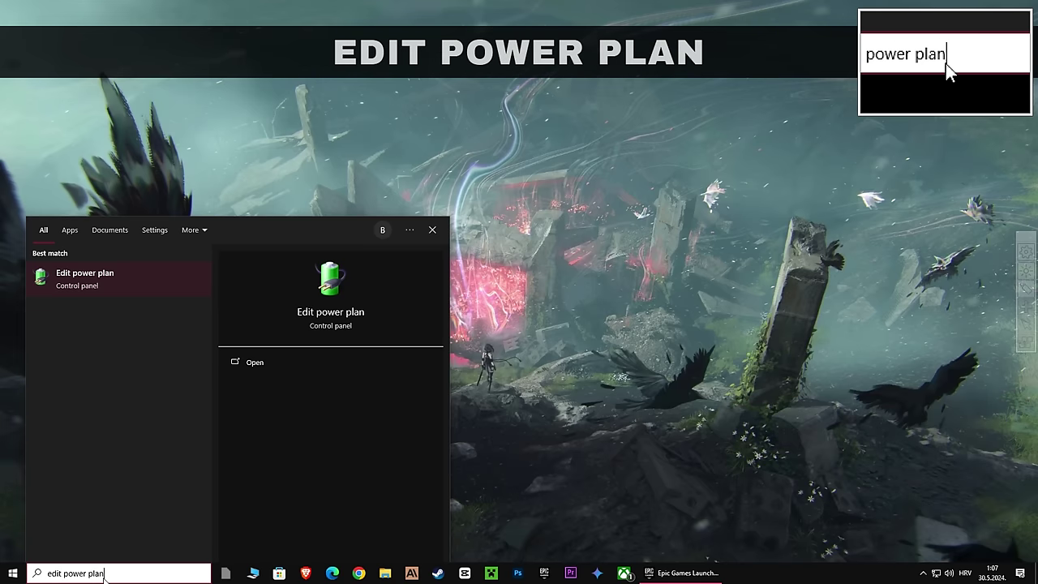
left_click(97, 284)
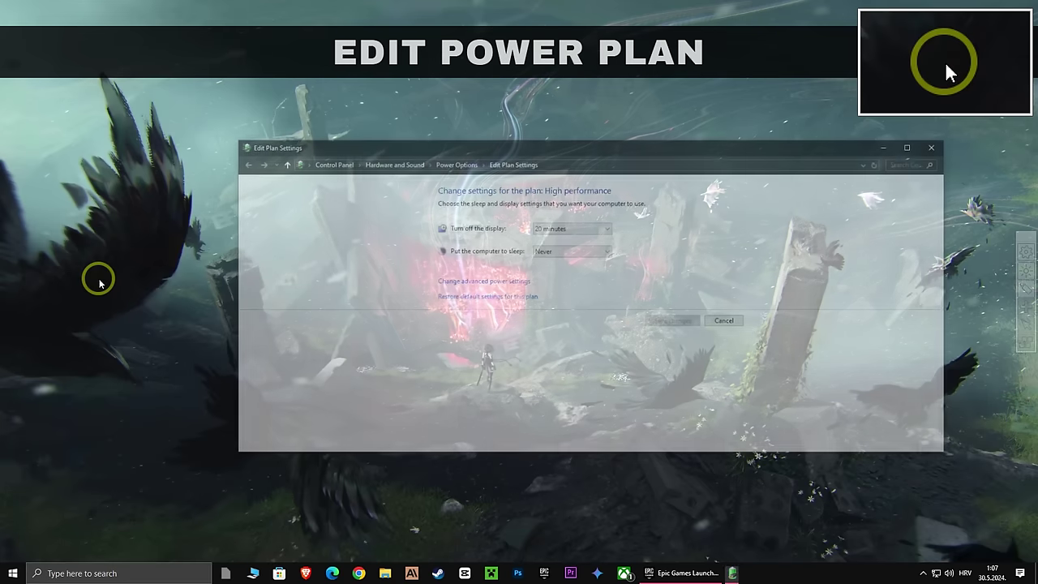
left_click(454, 162)
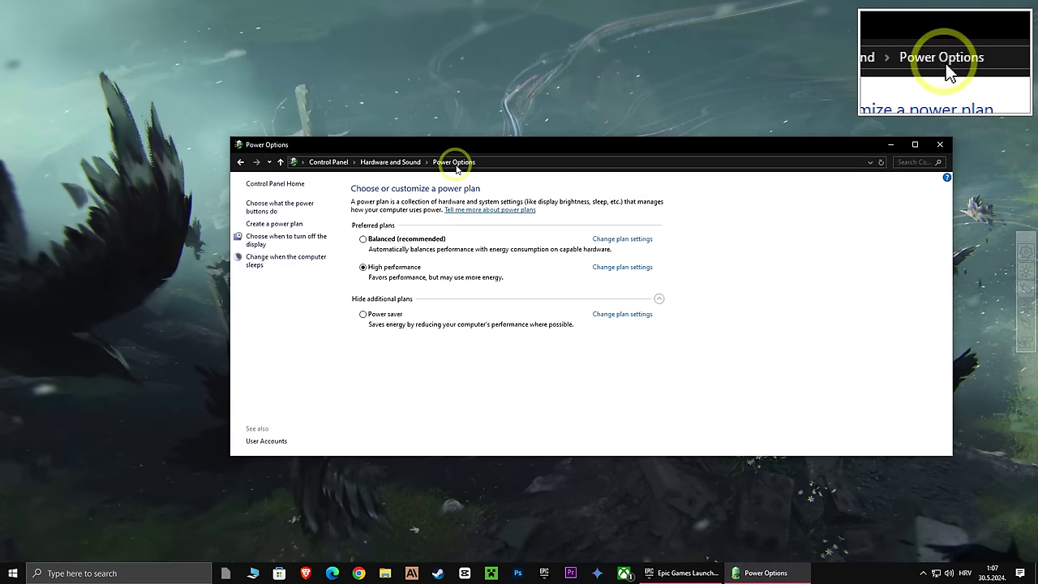
left_click(365, 268)
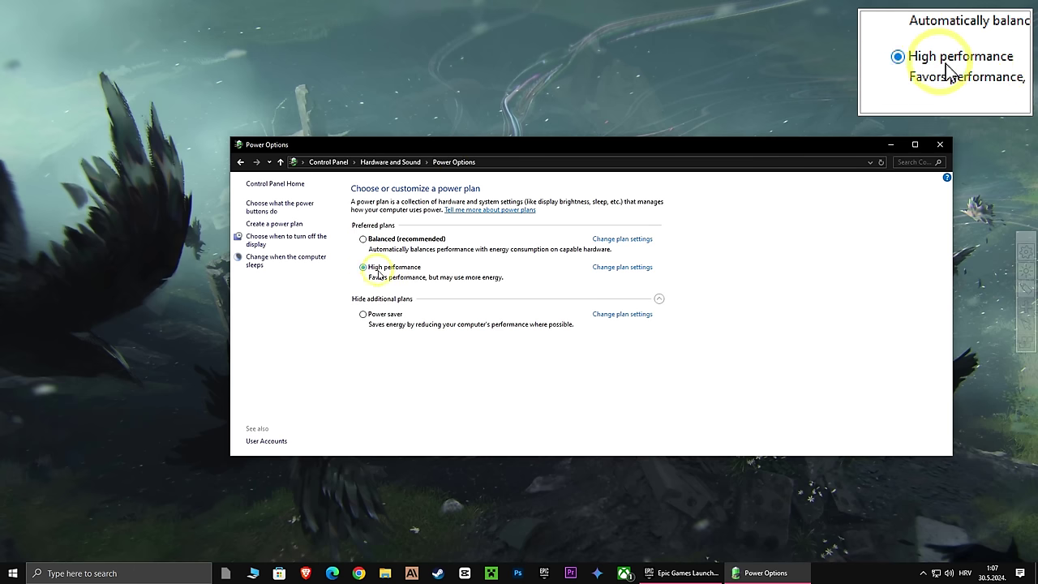
left_click(939, 145)
Open the Background apps settings through Windows search, turn off letting apps run in the background and close the window.
left_click(96, 574)
type("ba")
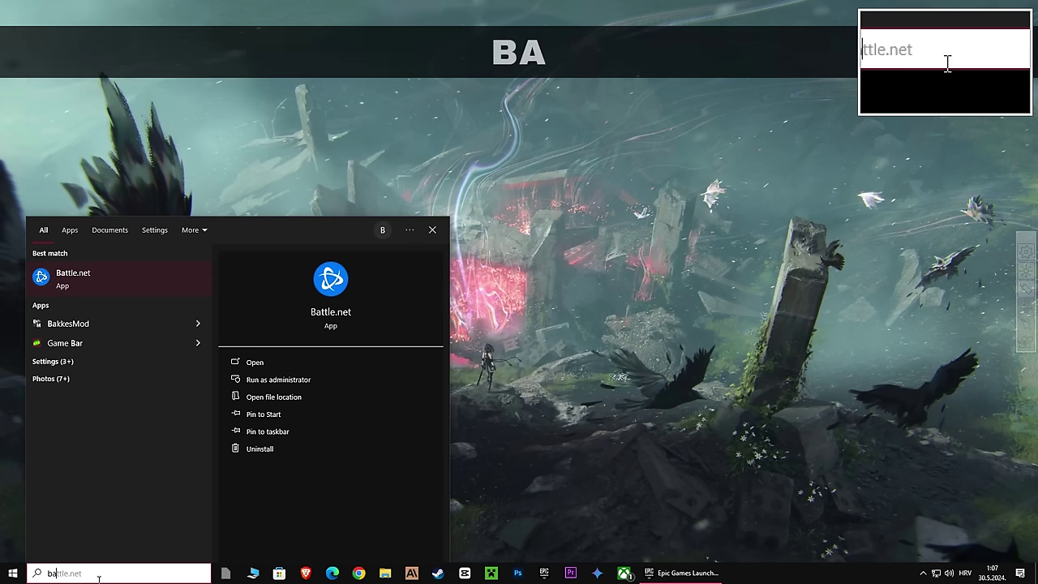
type("ckground apps")
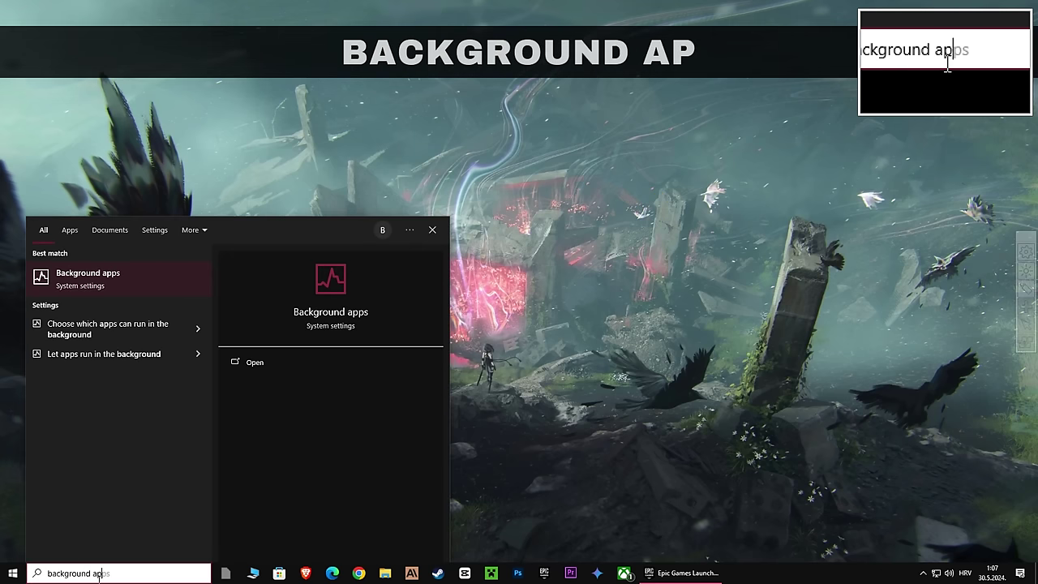
left_click(101, 282)
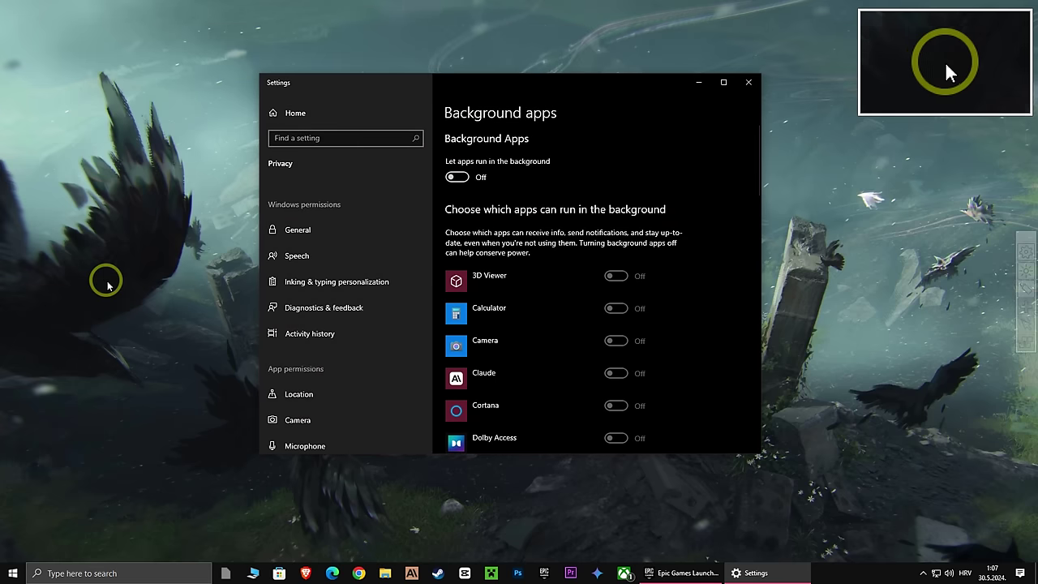
left_click(459, 176)
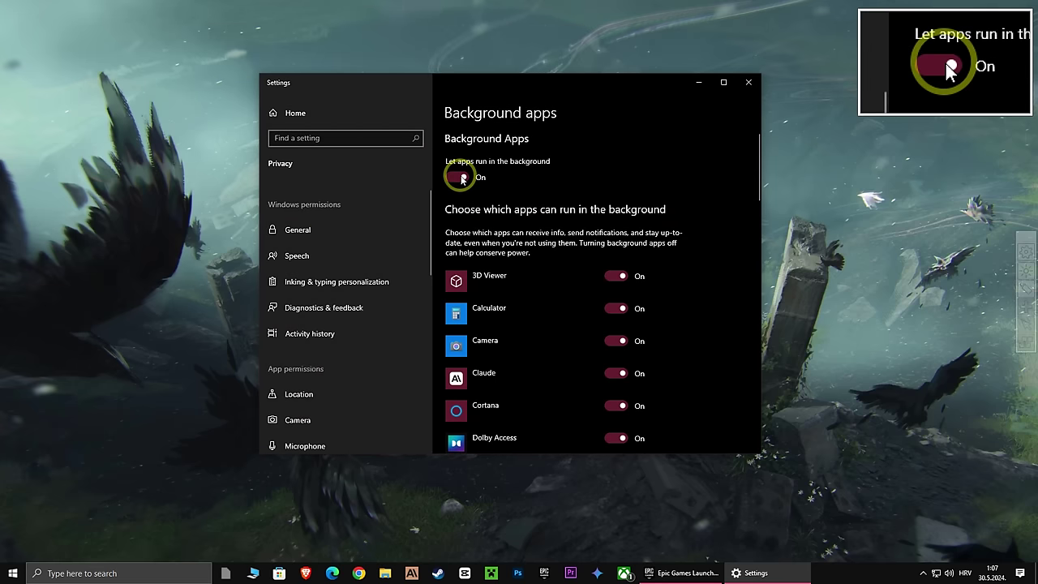
left_click(458, 177)
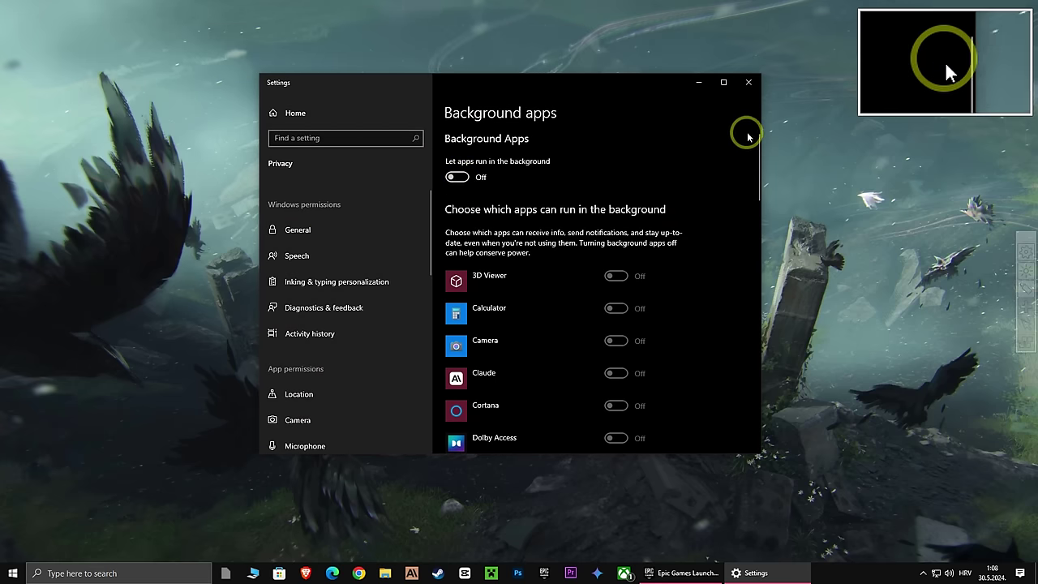
left_click(749, 82)
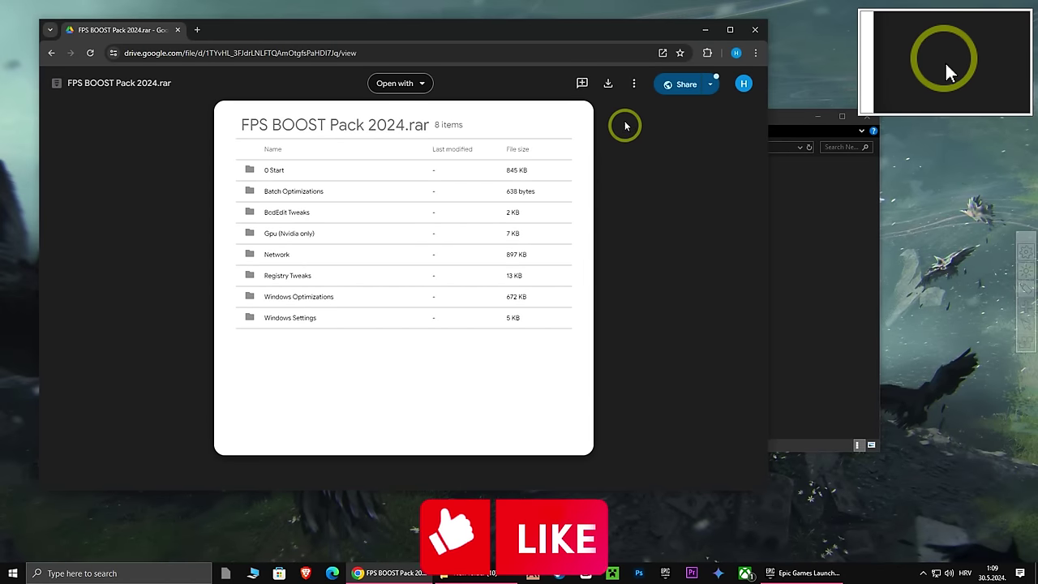
Download FPS BOOST Pack 2024.rar from Google Drive, place it in New folder (10) and close the browser.
left_click(607, 83)
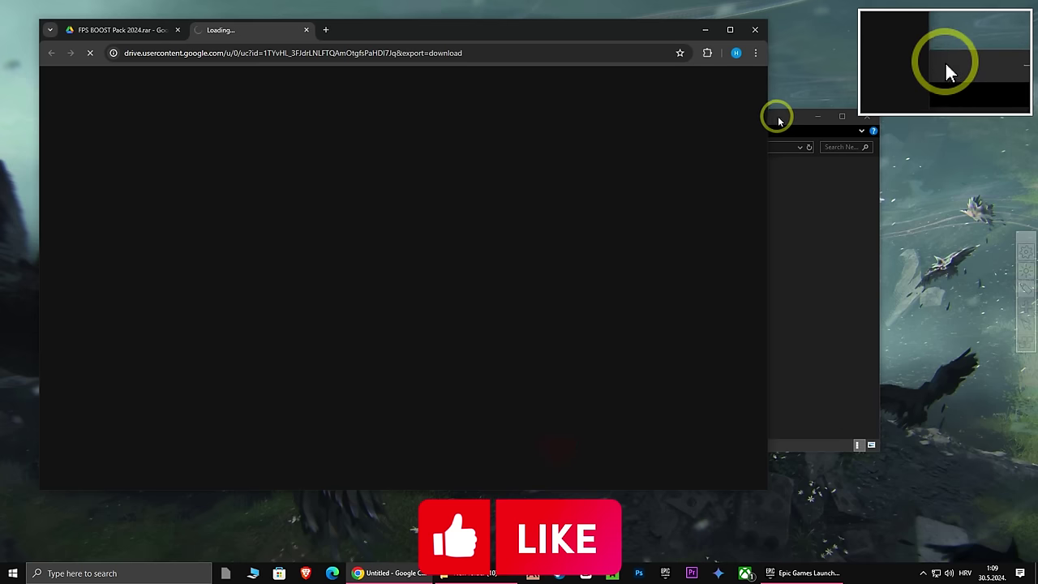
left_click_drag(778, 121, 732, 111)
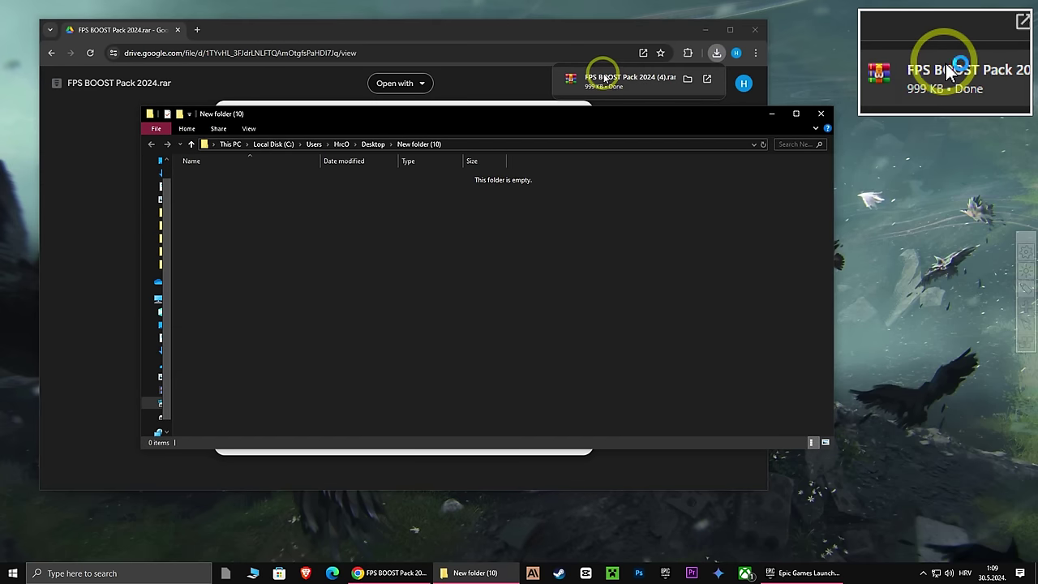
left_click_drag(604, 84, 795, 174)
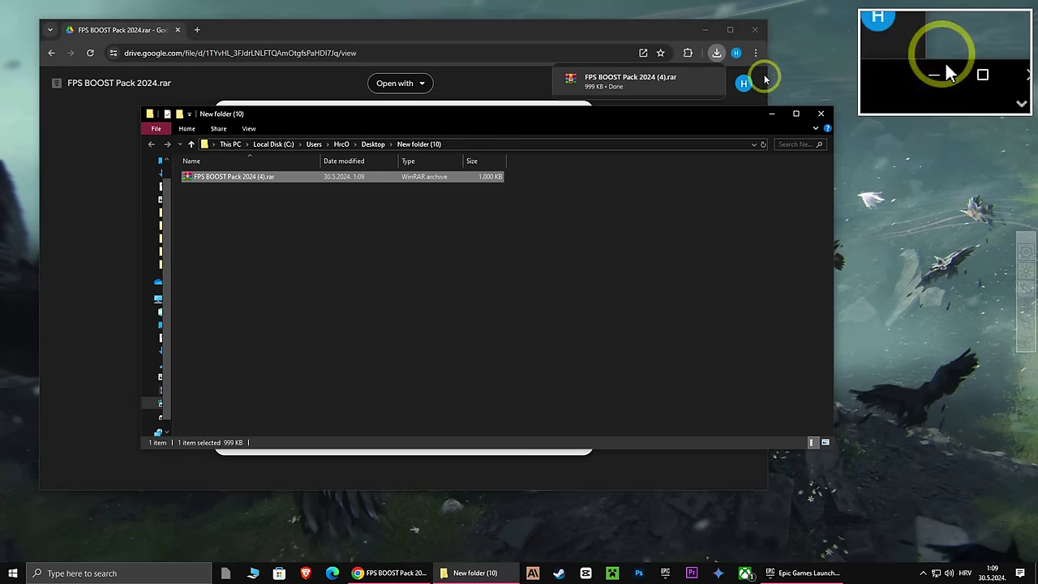
left_click(756, 33)
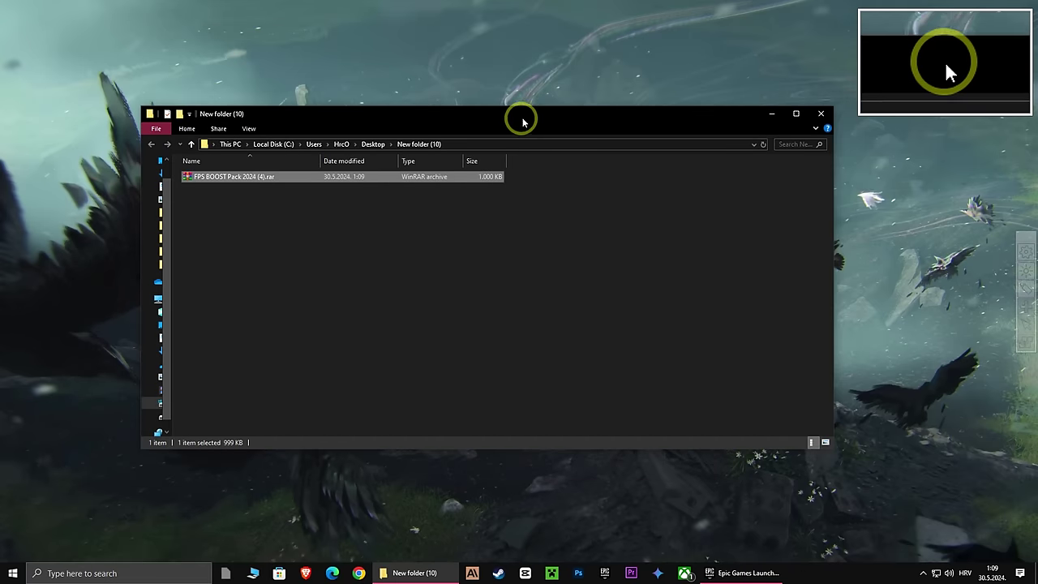
Extract the FPS BOOST Pack 2024 archive directly into New folder (10).
left_click_drag(524, 118, 567, 82)
right_click(272, 144)
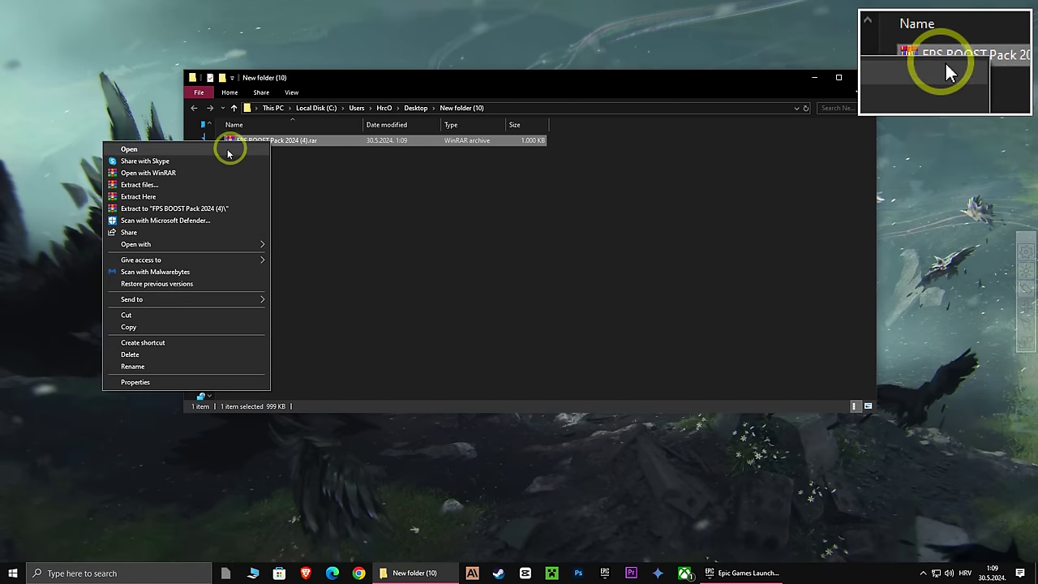
left_click(150, 199)
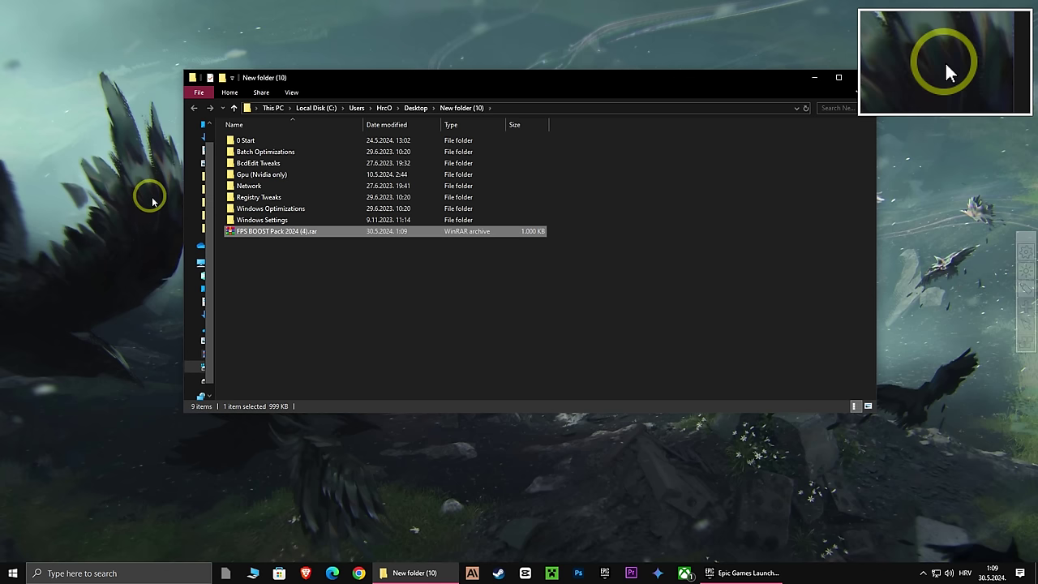
Open the VirusTotal shortcut from the 0 Start folder and arrange the browser and the folder window side by side.
double_click(247, 141)
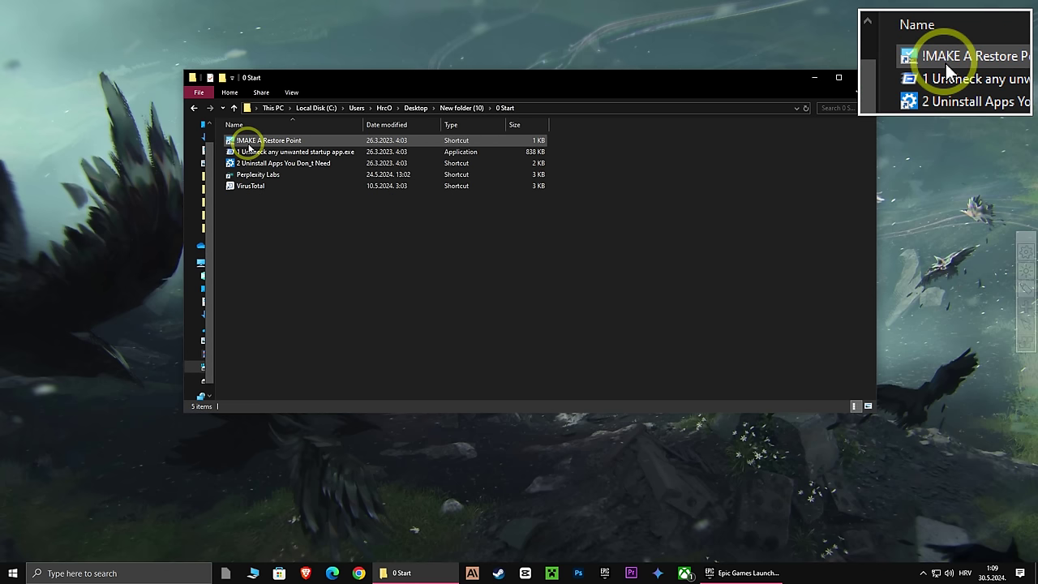
left_click(249, 188)
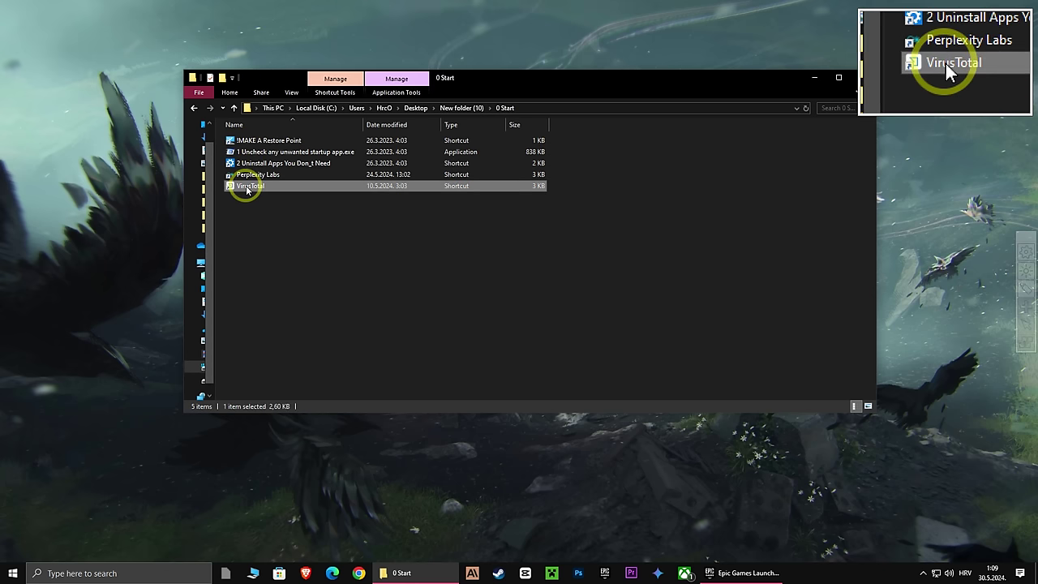
double_click(247, 189)
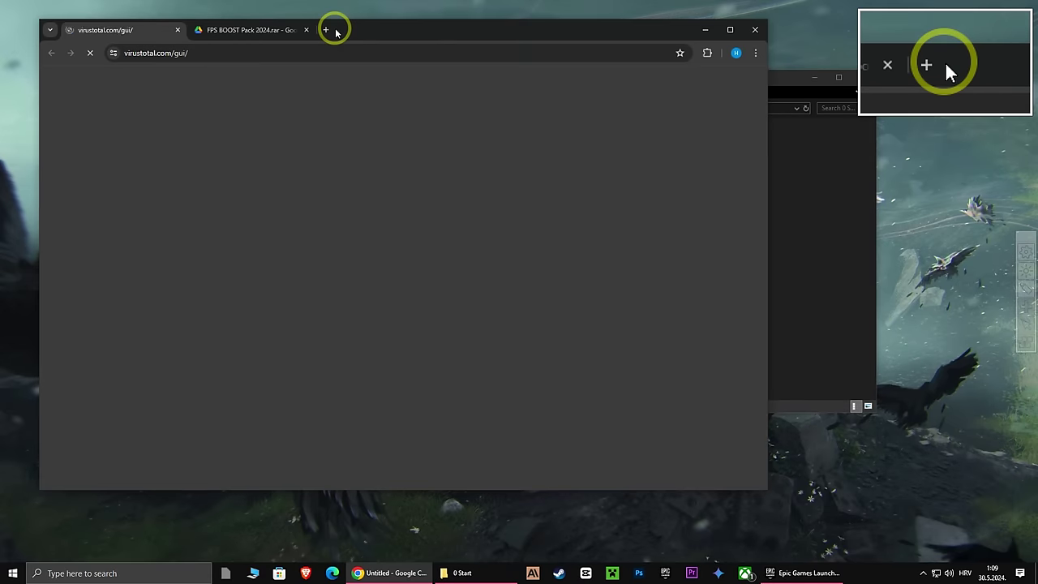
left_click_drag(331, 27, 651, 114)
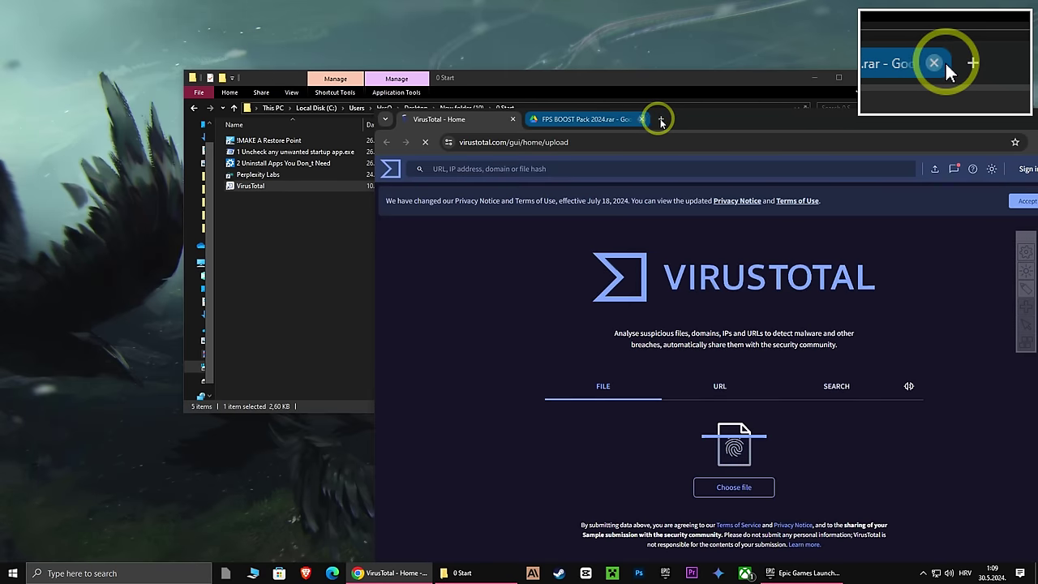
left_click_drag(597, 81, 1, 132)
left_click(721, 165)
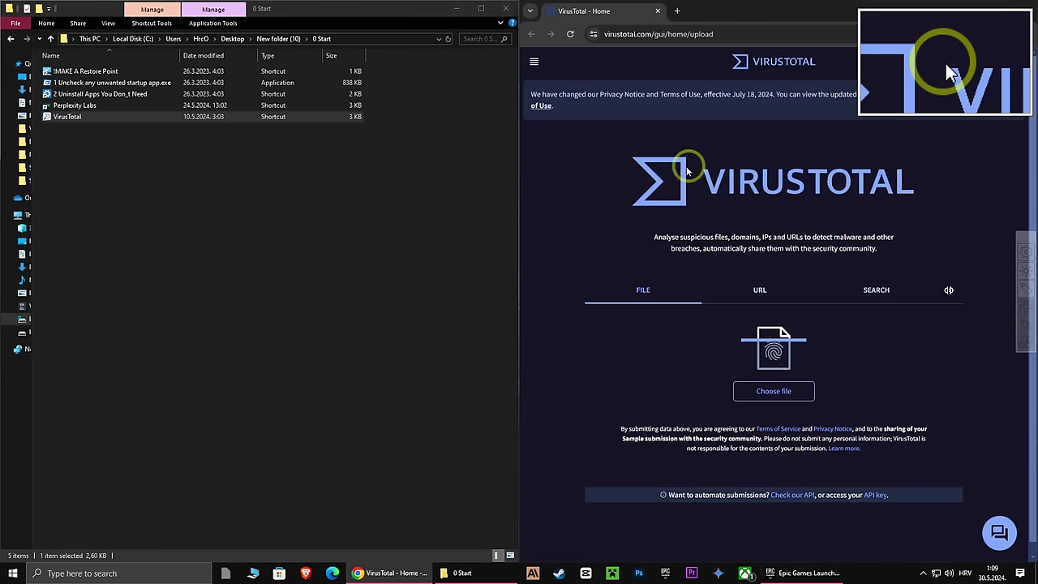
Scan the four items other than the VirusTotal shortcut in the 0 Start folder with VirusTotal.
left_click(46, 107)
left_click(76, 70, "shift")
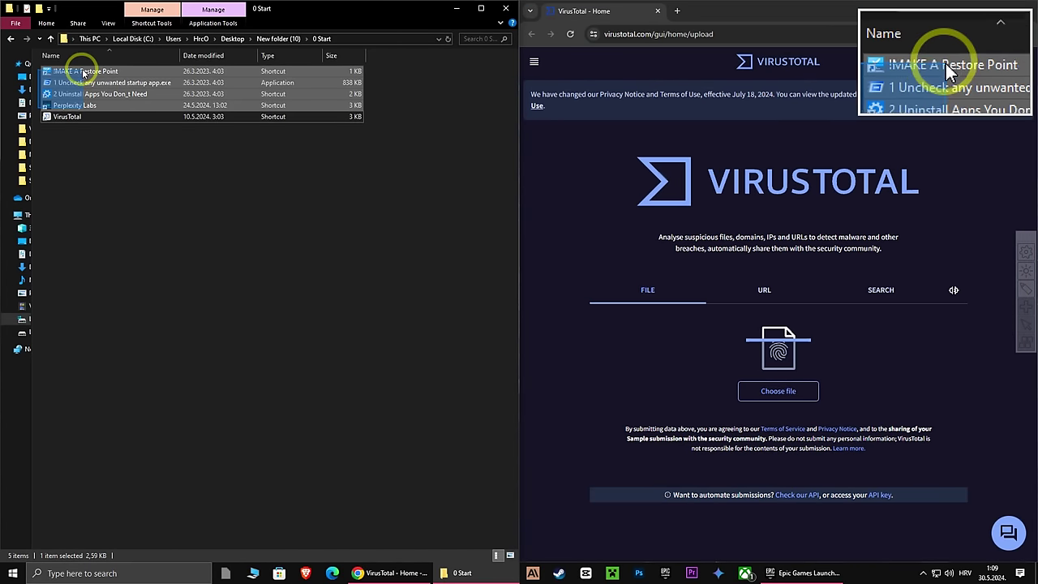
left_click_drag(77, 83, 643, 290)
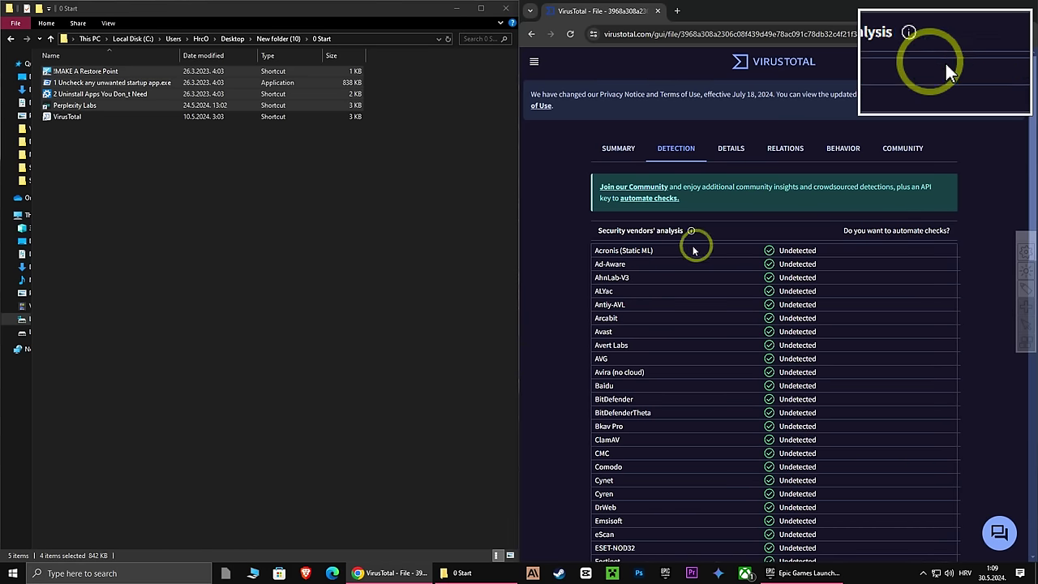
Run the !MAKE A Restore Point shortcut and create a restore point described as "new optimization".
left_click(105, 72)
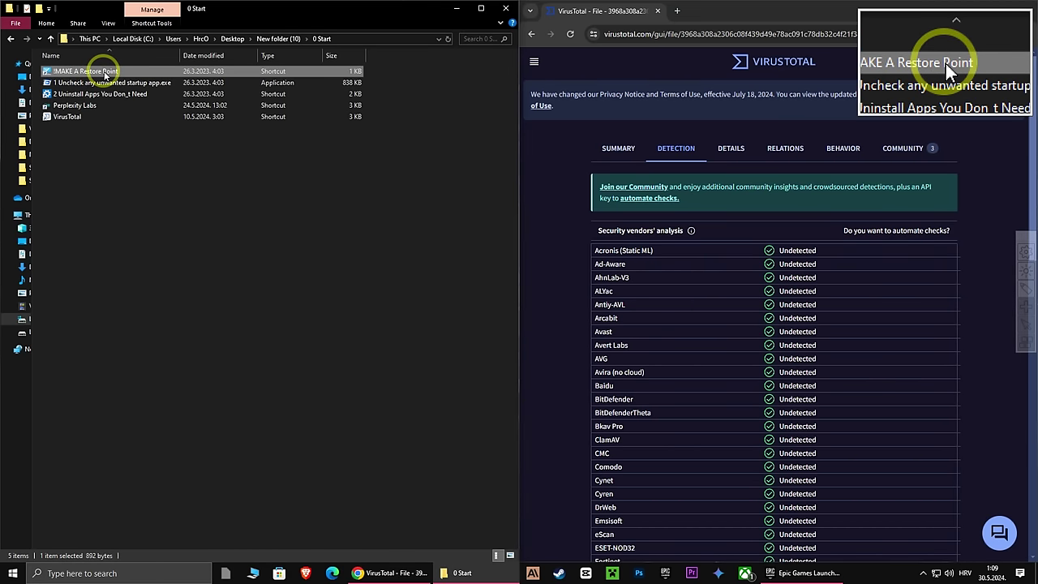
double_click(90, 74)
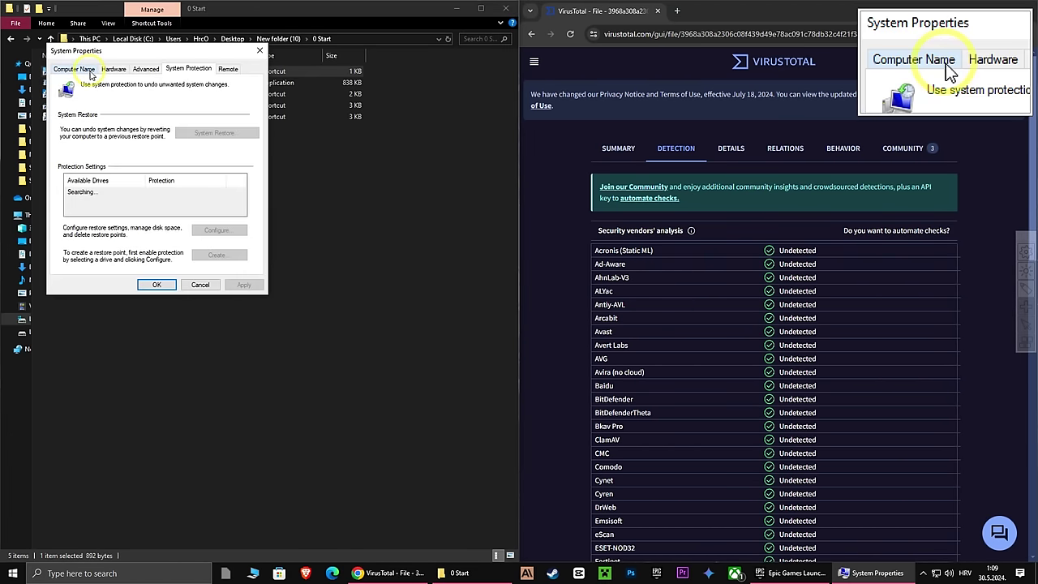
left_click_drag(159, 55, 386, 59)
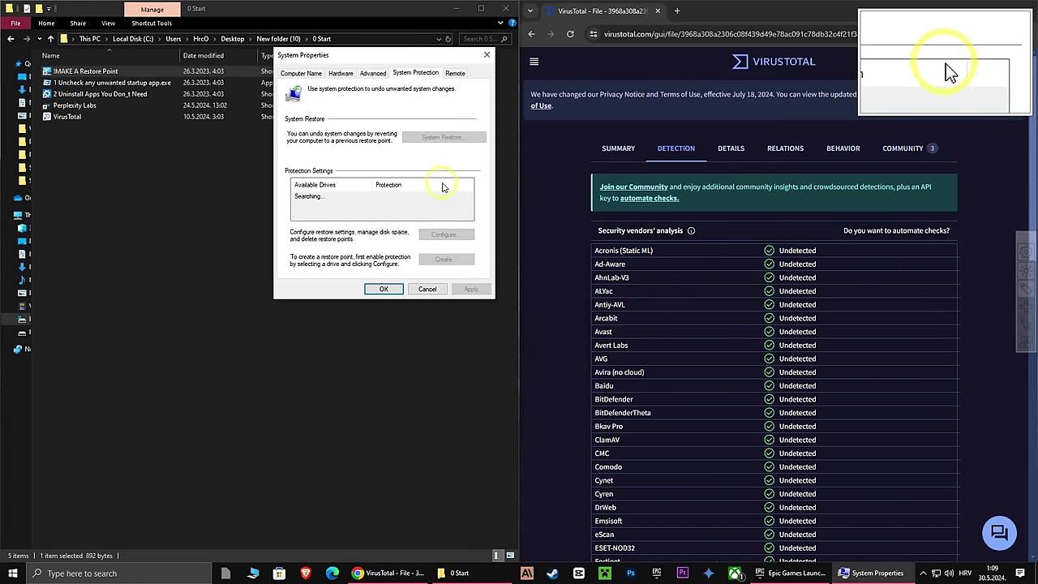
left_click(444, 260)
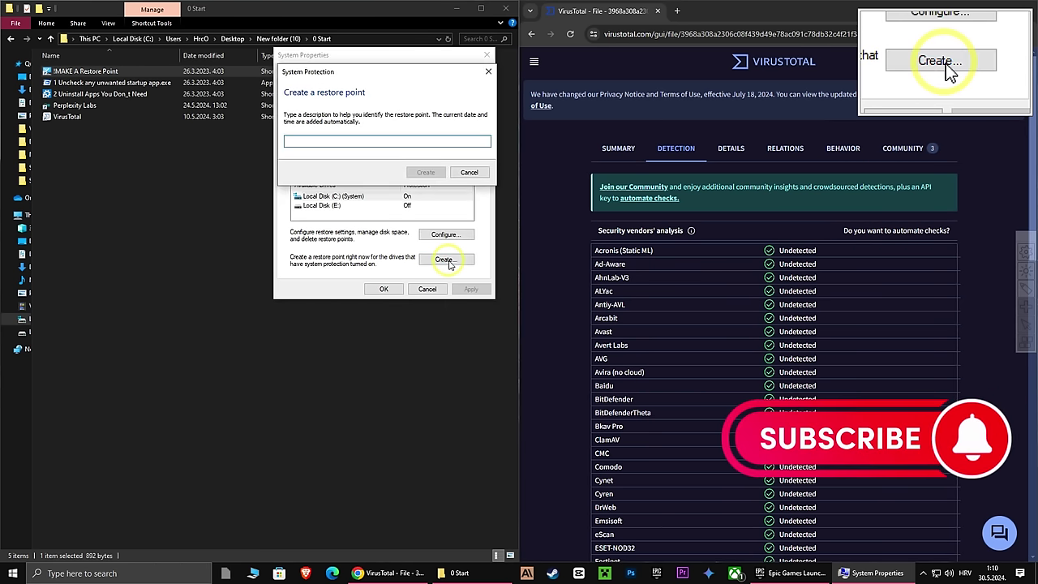
type("new optimization")
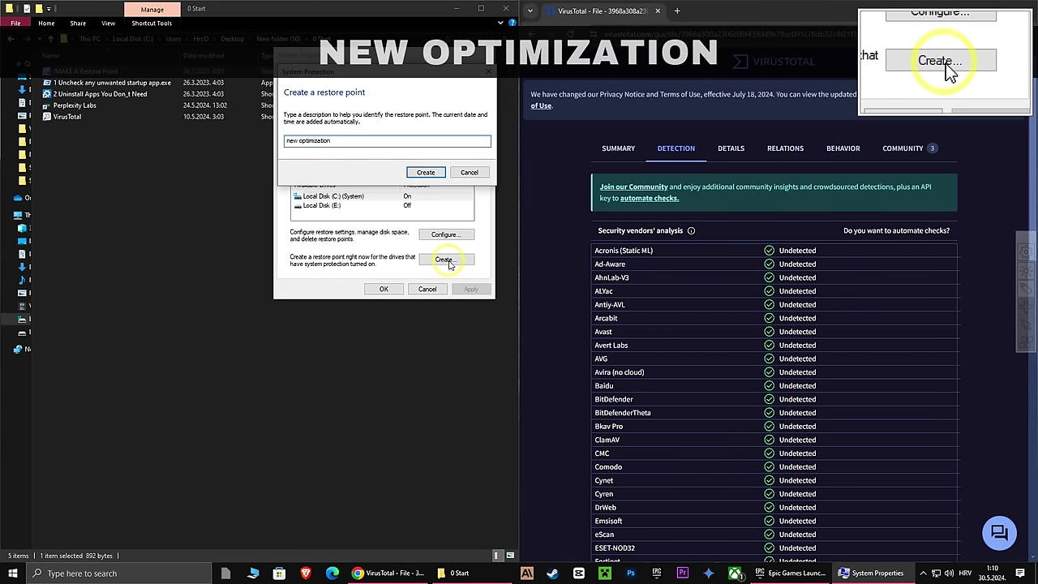
left_click(429, 172)
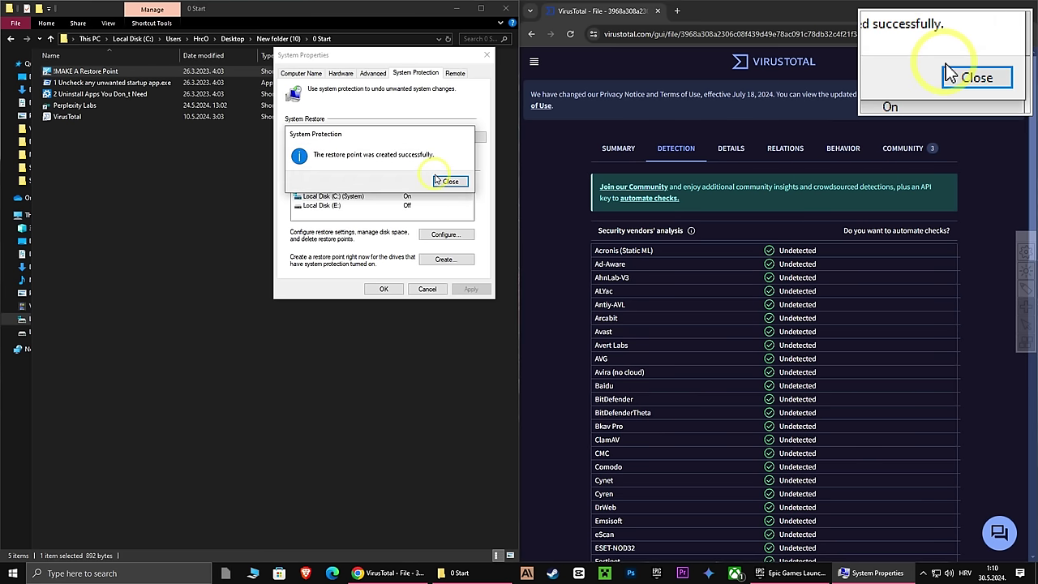
left_click(446, 181)
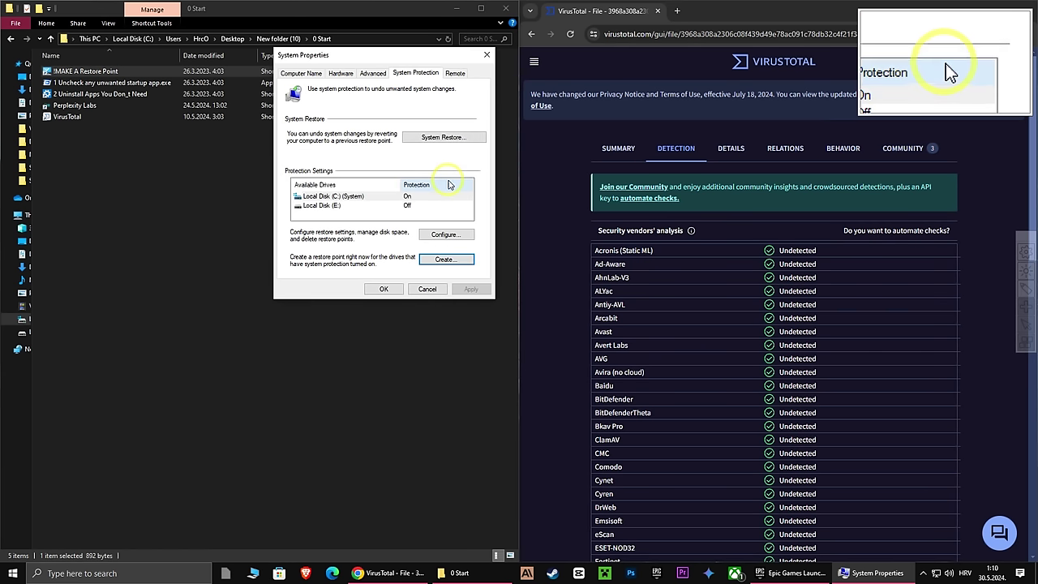
View the opening page of the System Restore wizard, then close it and System Properties.
left_click(433, 144)
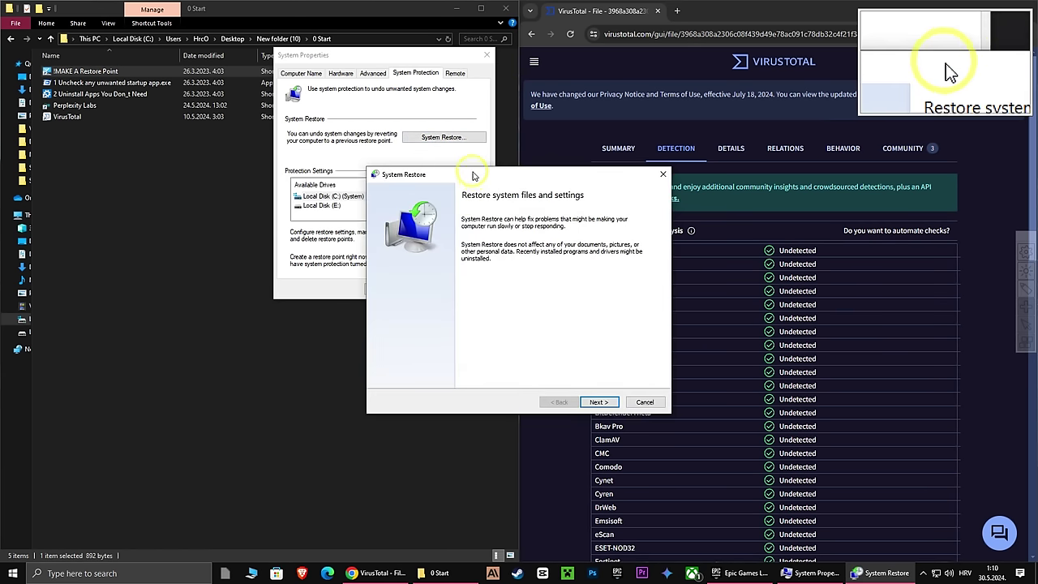
left_click_drag(393, 180, 487, 121)
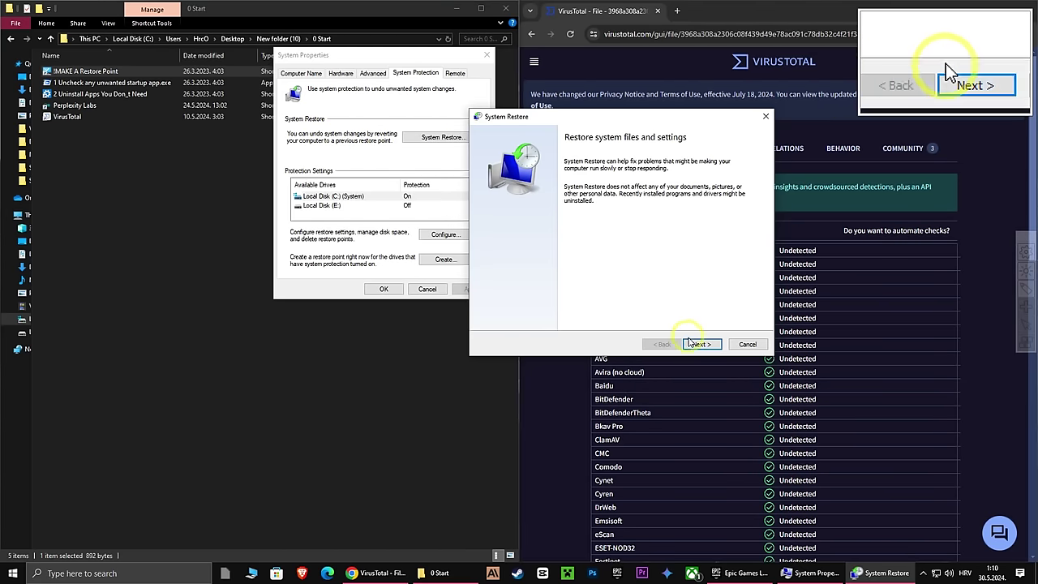
left_click(767, 118)
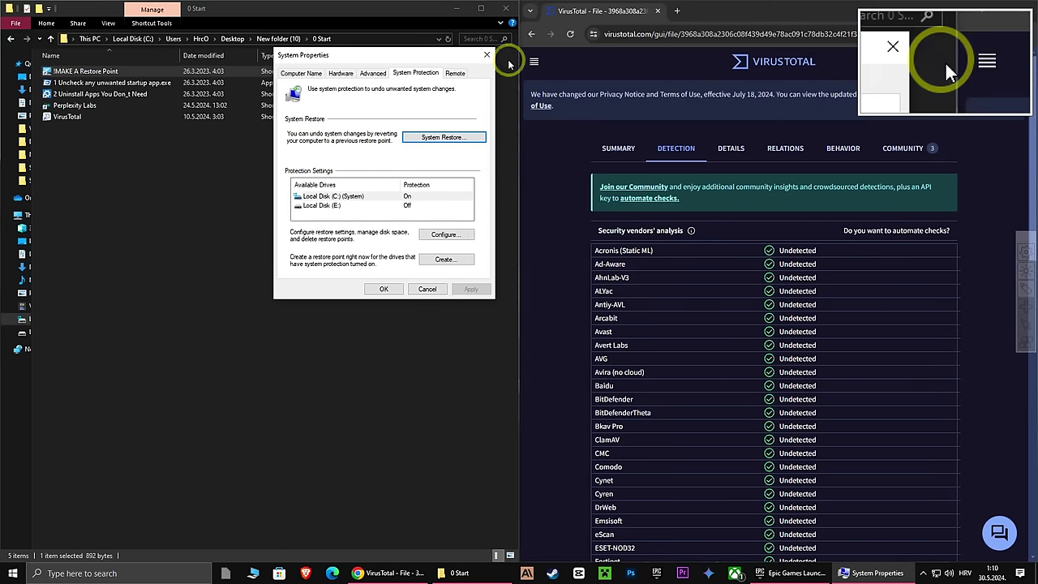
left_click(486, 55)
Review the startup entries in Autoruns and the uninstall options for BeamNG.drive in Apps & features, closing both windows.
double_click(96, 82)
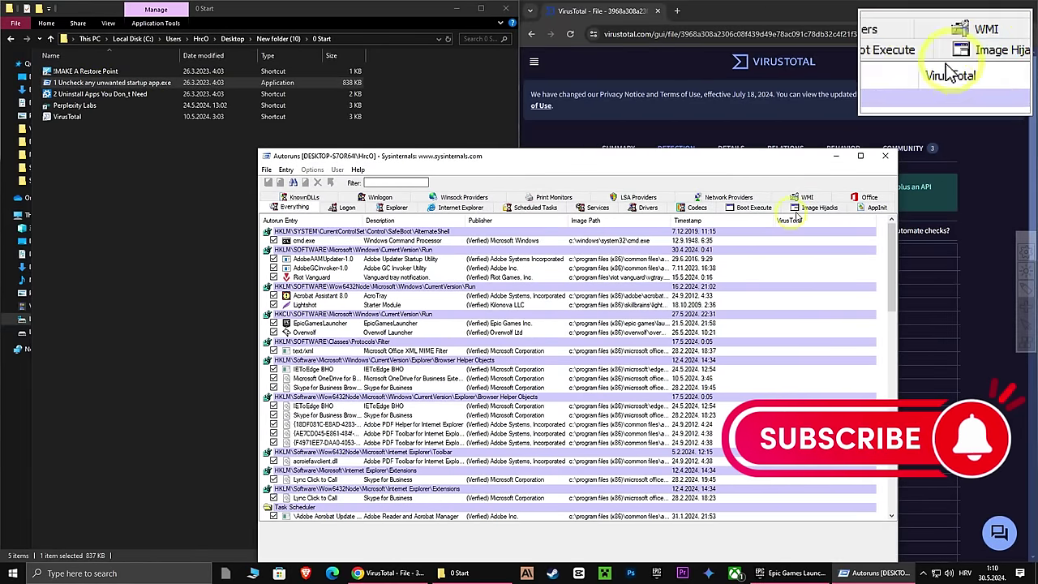
left_click(884, 156)
double_click(99, 94)
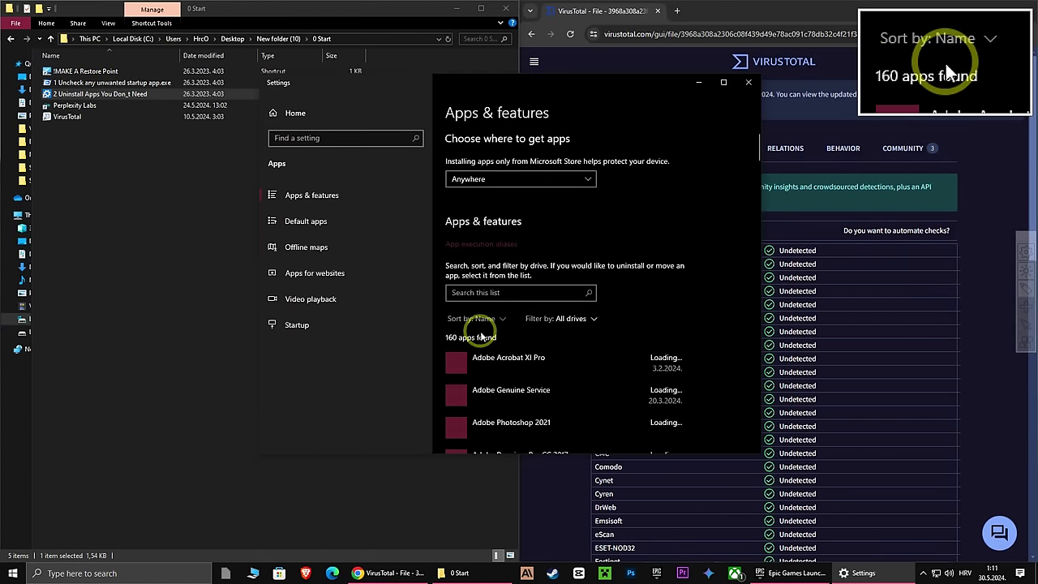
scroll(486, 341, "down", 5)
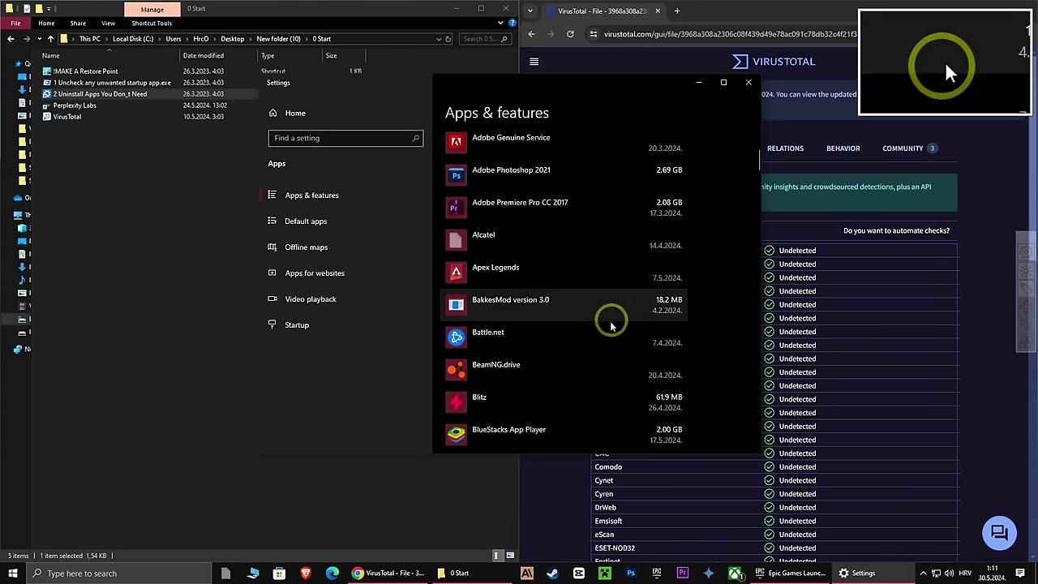
left_click(568, 369)
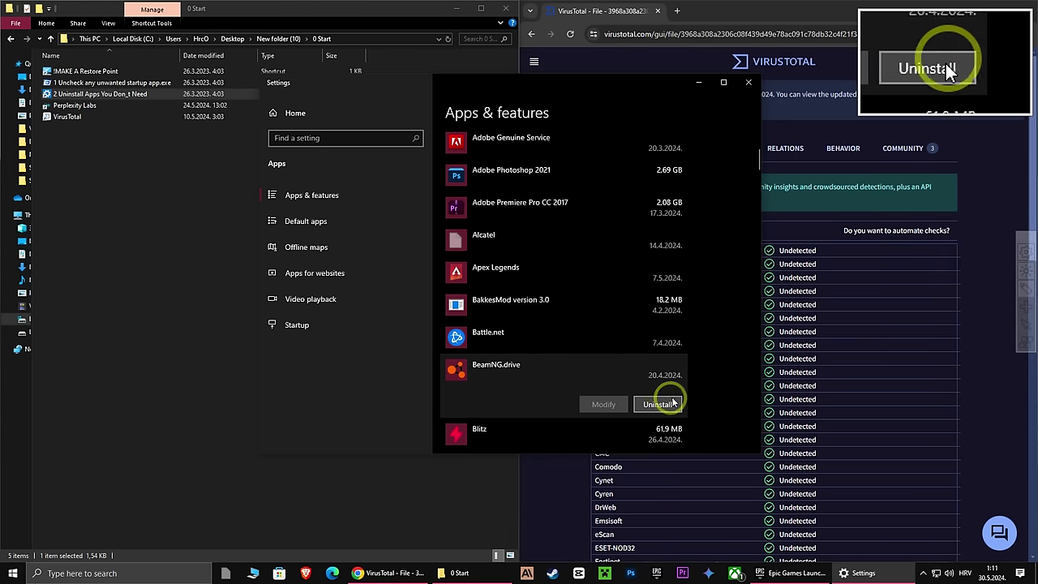
left_click(748, 82)
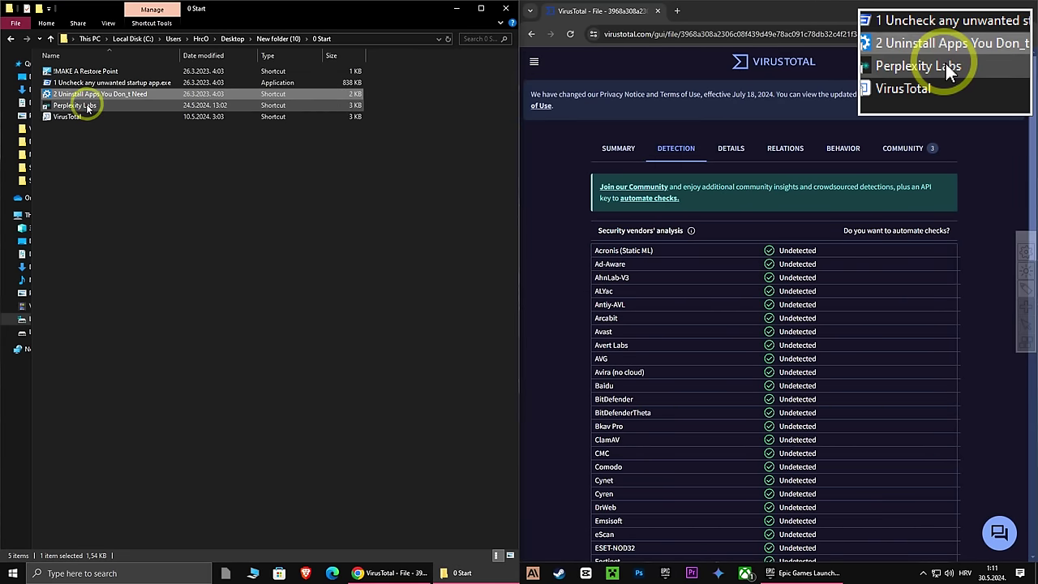
Open the Perplexity Labs shortcut in its own browser window and choose the llama-3-sonar-large-32k-chat model.
double_click(77, 108)
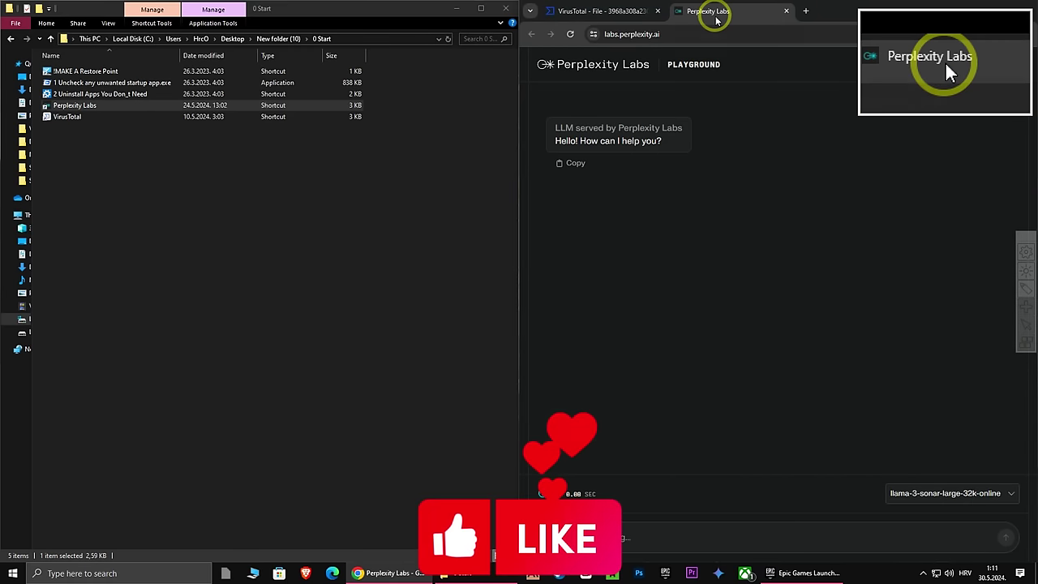
left_click_drag(699, 9, 682, 85)
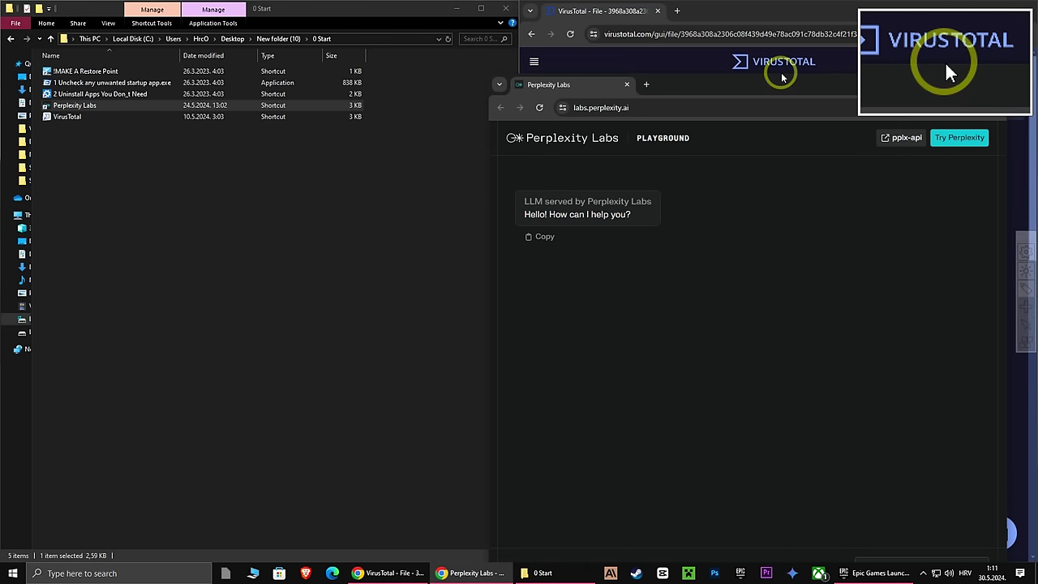
left_click_drag(781, 75, 796, 208)
left_click(920, 490)
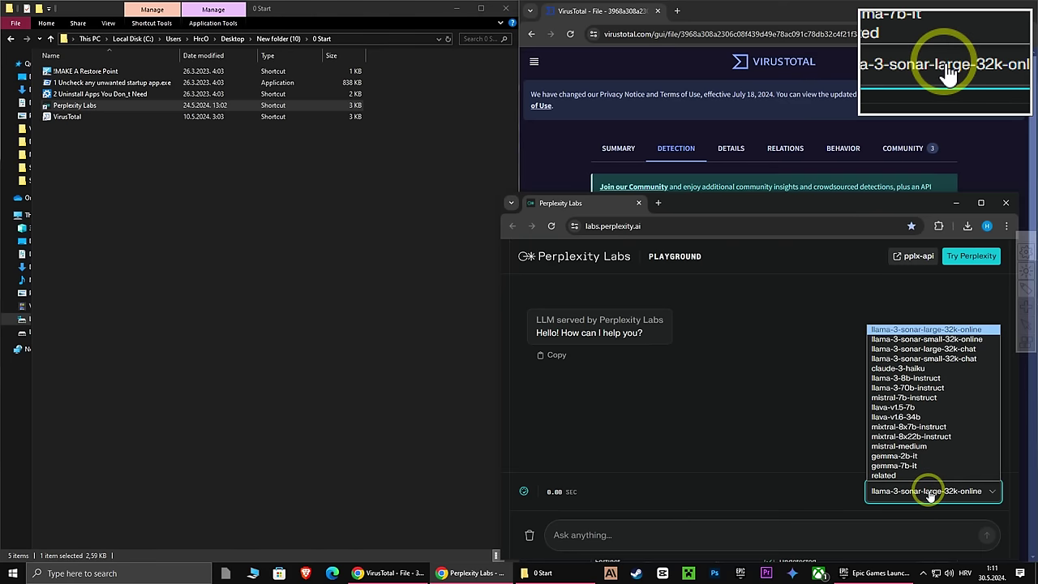
left_click(937, 350)
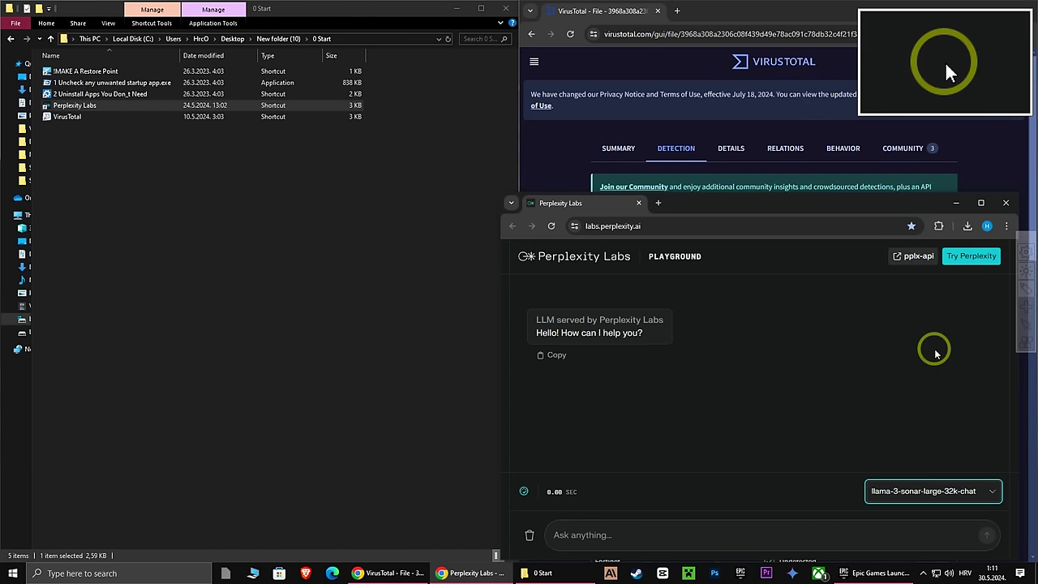
Scan the four command files in the Batch Optimizations folder with VirusTotal and select Clear DNS Cache (Ping Improve).cmd.
left_click(12, 40)
double_click(81, 83)
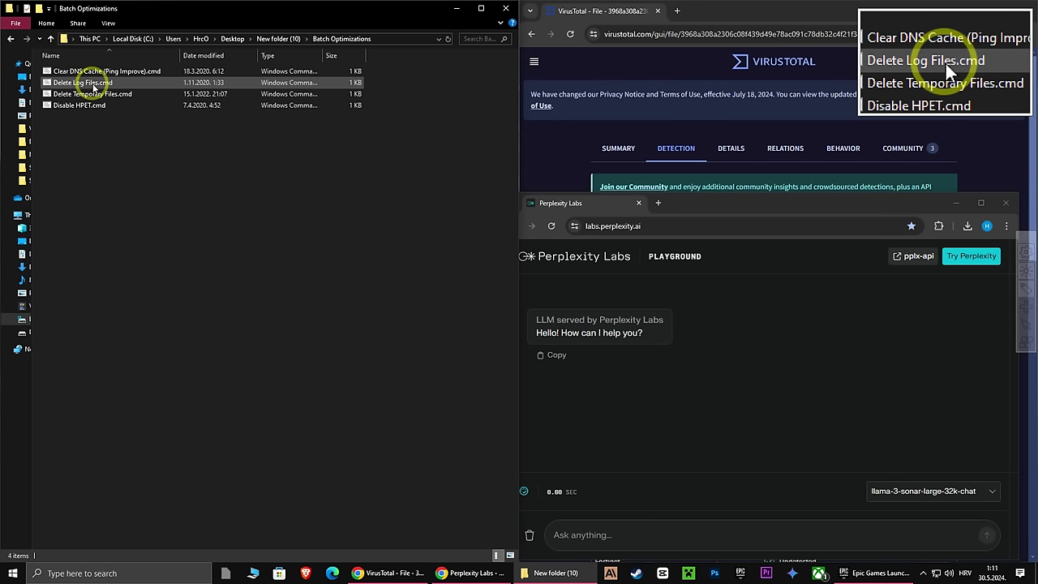
left_click_drag(73, 144, 671, 174)
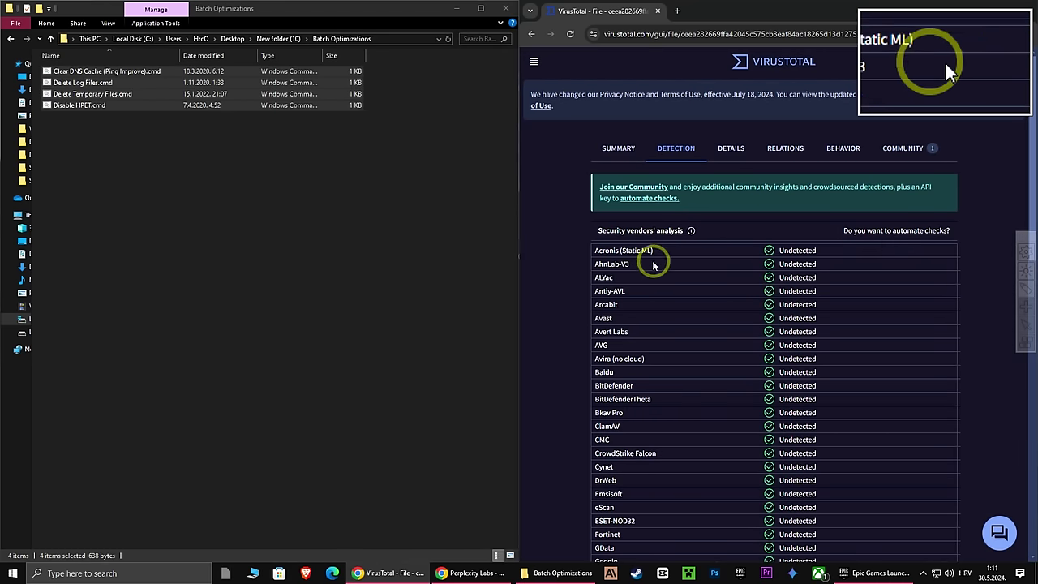
left_click(69, 71)
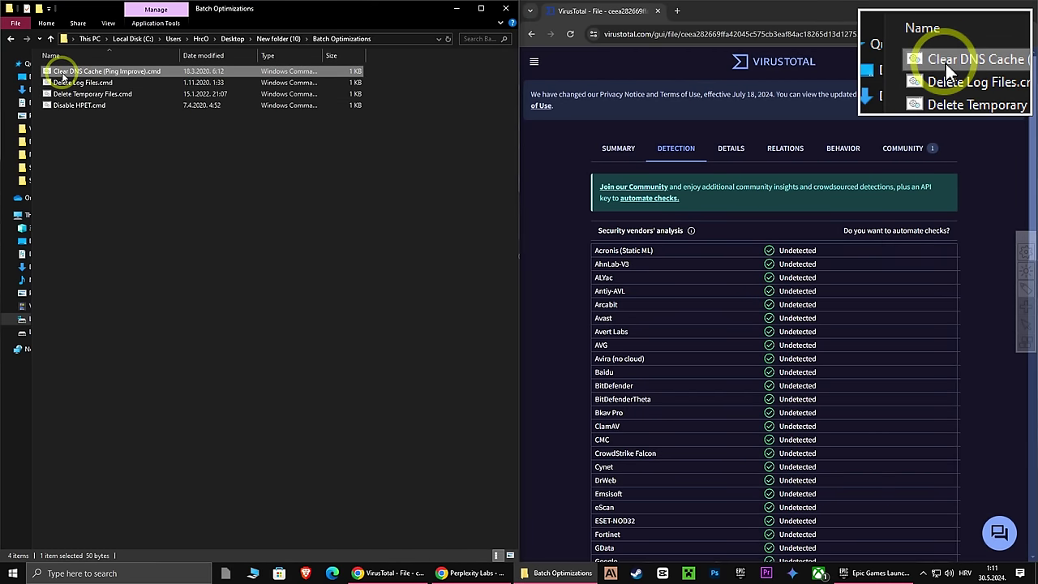